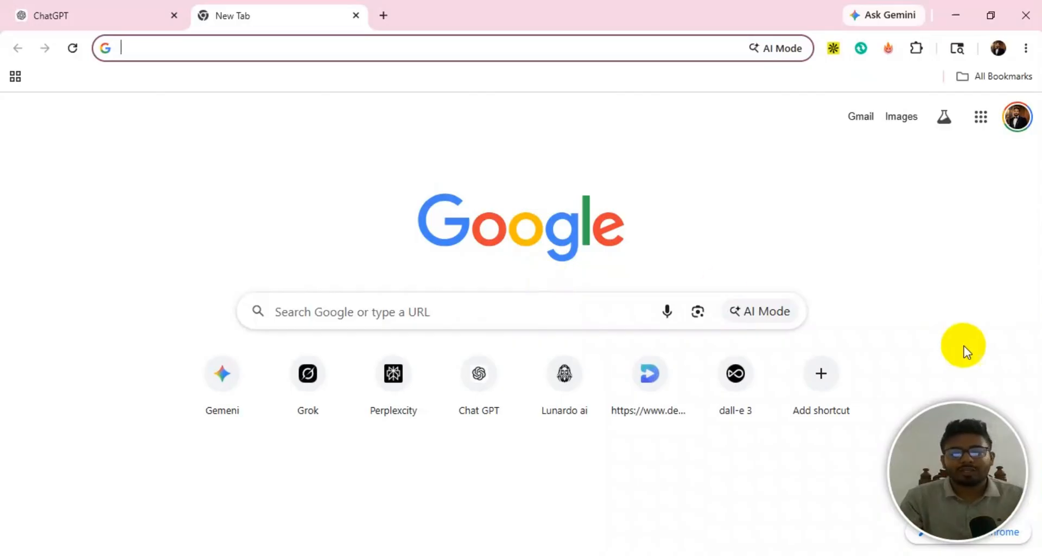
pyautogui.moveTo(973, 480); pyautogui.dragTo(103, 482)
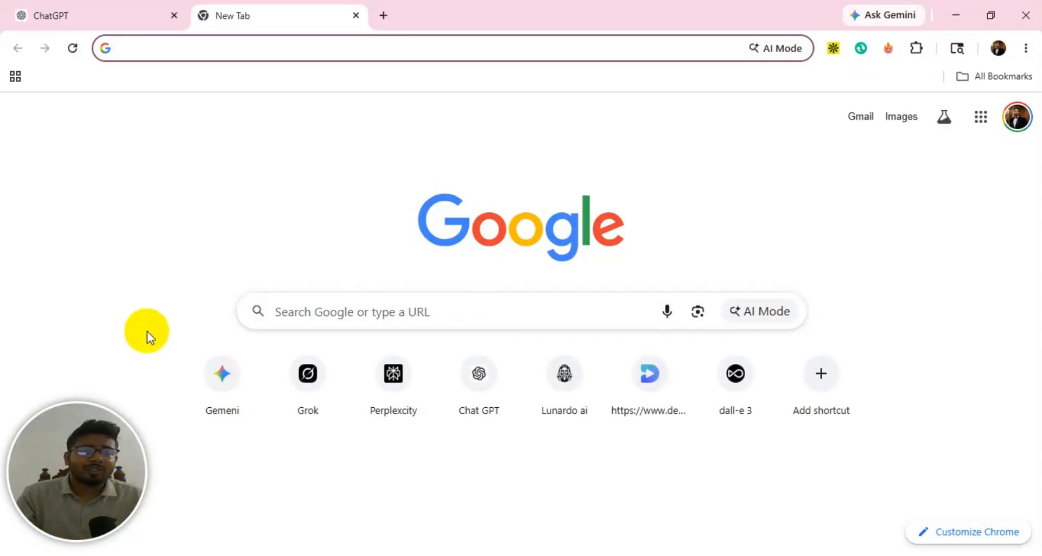
pyautogui.click(102, 17)
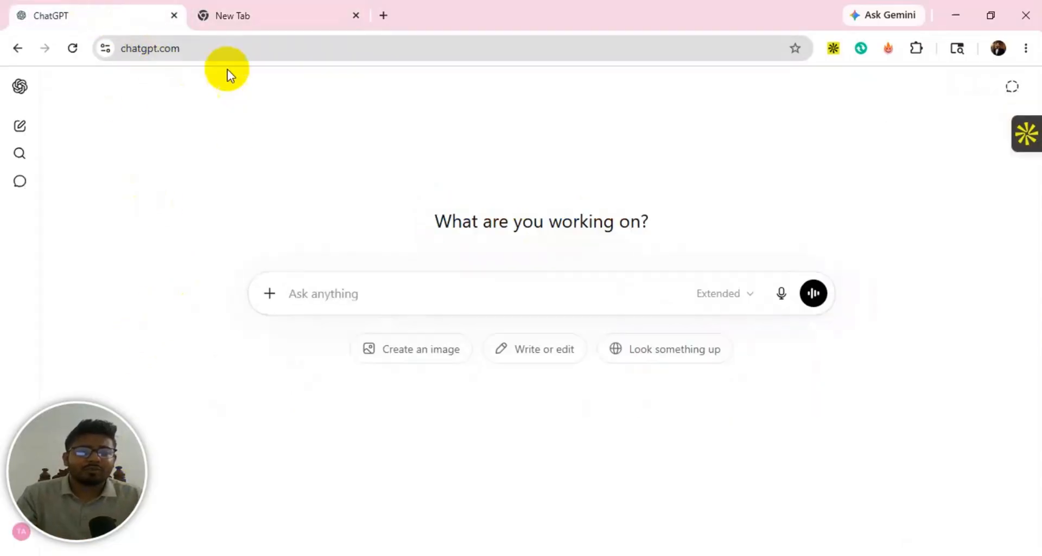
pyautogui.click(251, 15)
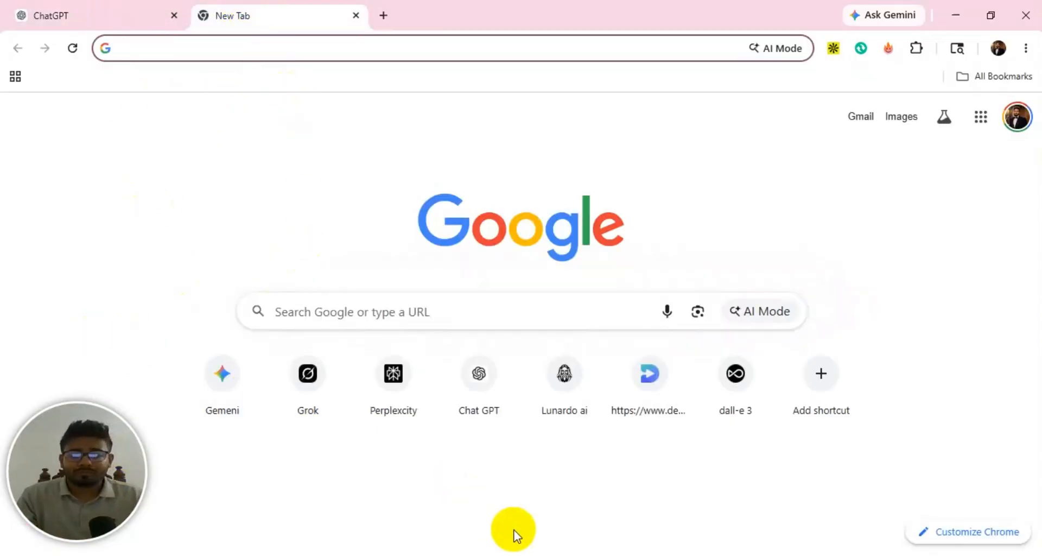
# Switch to the Notepad notes and review the contact details, title, address and education background.
pyautogui.click(539, 554)
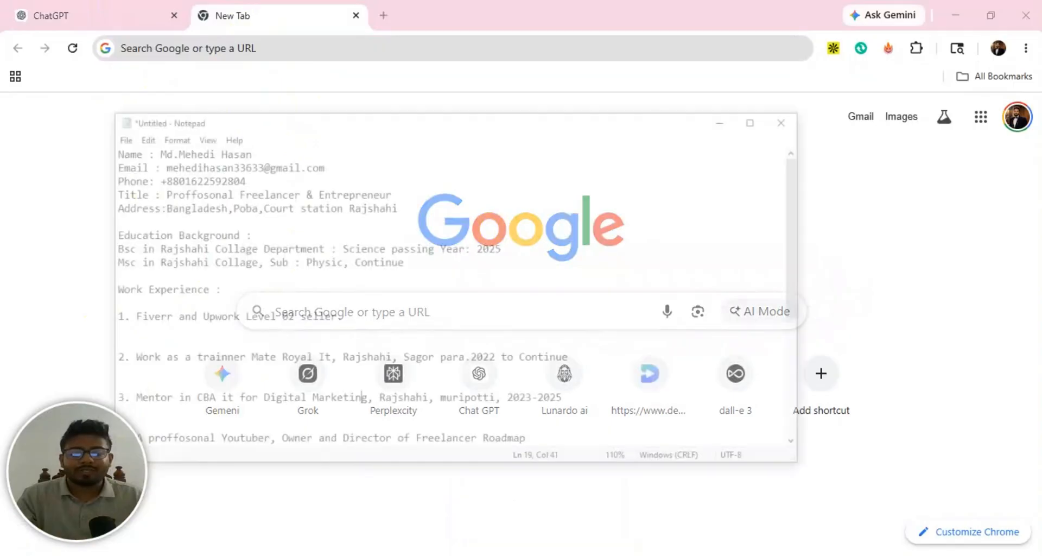
pyautogui.moveTo(77, 87); pyautogui.dragTo(201, 87)
pyautogui.click(133, 88)
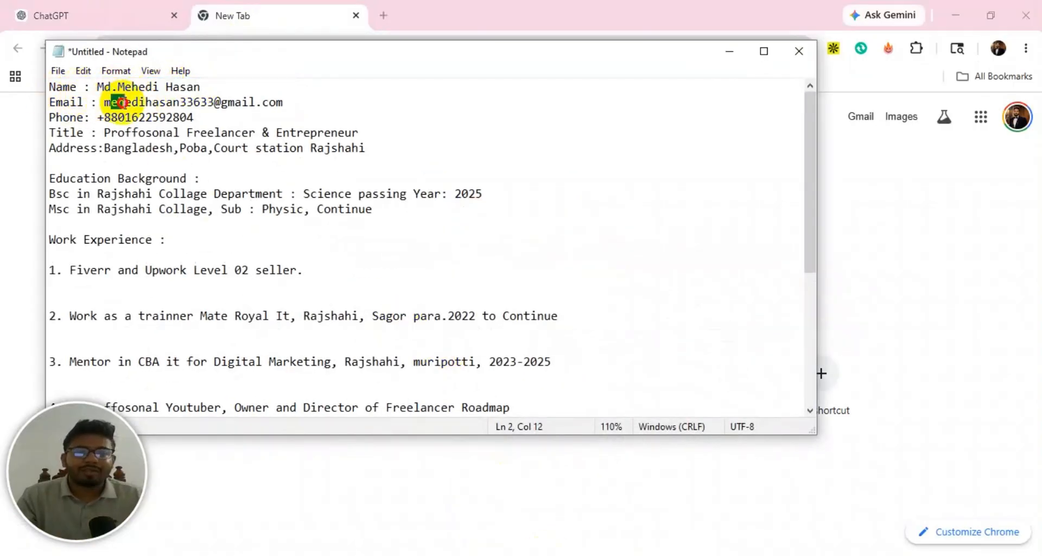
pyautogui.moveTo(111, 102); pyautogui.dragTo(248, 102)
pyautogui.click(144, 117)
pyautogui.moveTo(118, 133); pyautogui.dragTo(304, 132)
pyautogui.moveTo(104, 148); pyautogui.dragTo(297, 147)
pyautogui.moveTo(83, 181); pyautogui.dragTo(172, 181)
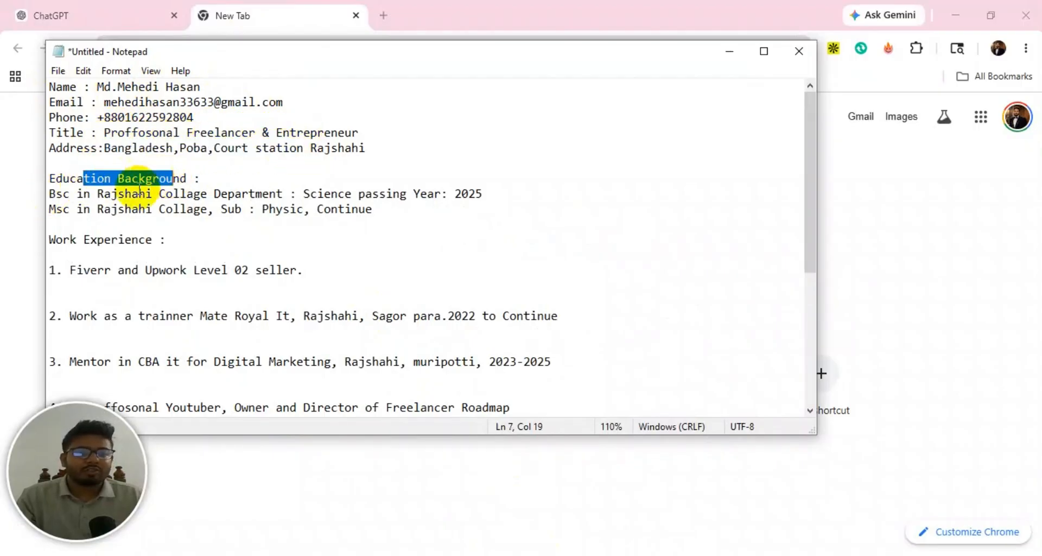
pyautogui.moveTo(101, 194); pyautogui.dragTo(485, 193)
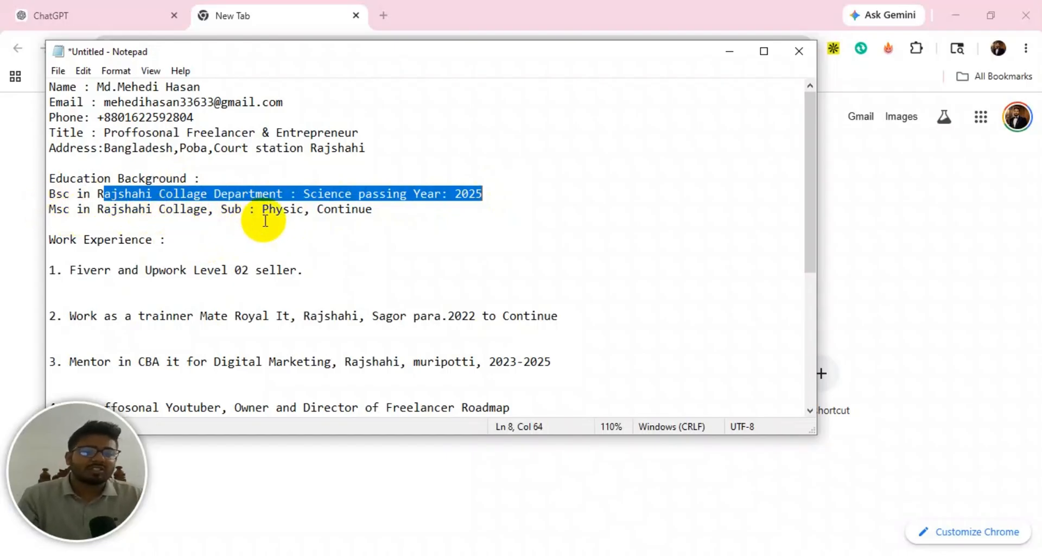
pyautogui.click(394, 212)
# Review the five work experience entries in the notes, from the Fiverr and Upwork seller line to the e-commerce business.
pyautogui.moveTo(97, 239); pyautogui.dragTo(181, 249)
pyautogui.scroll(-1, 145, 224)
pyautogui.moveTo(76, 224); pyautogui.dragTo(310, 234)
pyautogui.scroll(-1, 151, 220)
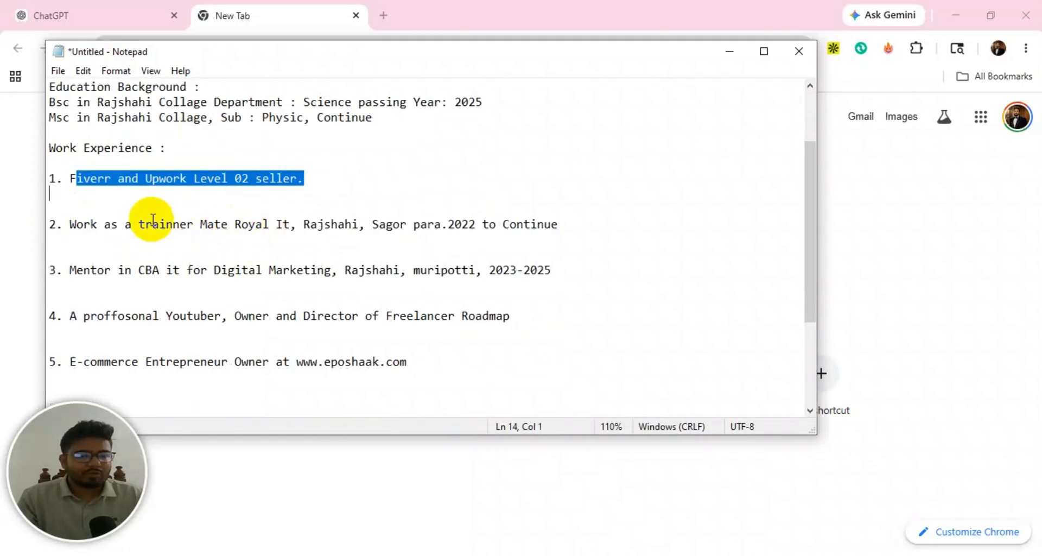
pyautogui.moveTo(77, 225); pyautogui.dragTo(562, 220)
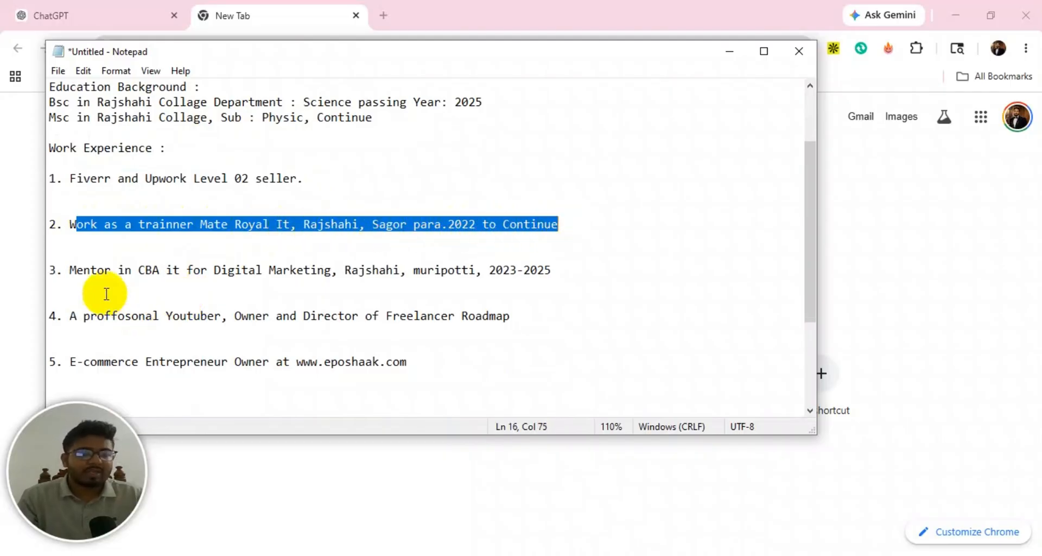
pyautogui.moveTo(64, 270); pyautogui.dragTo(552, 272)
pyautogui.scroll(-1, 360, 279)
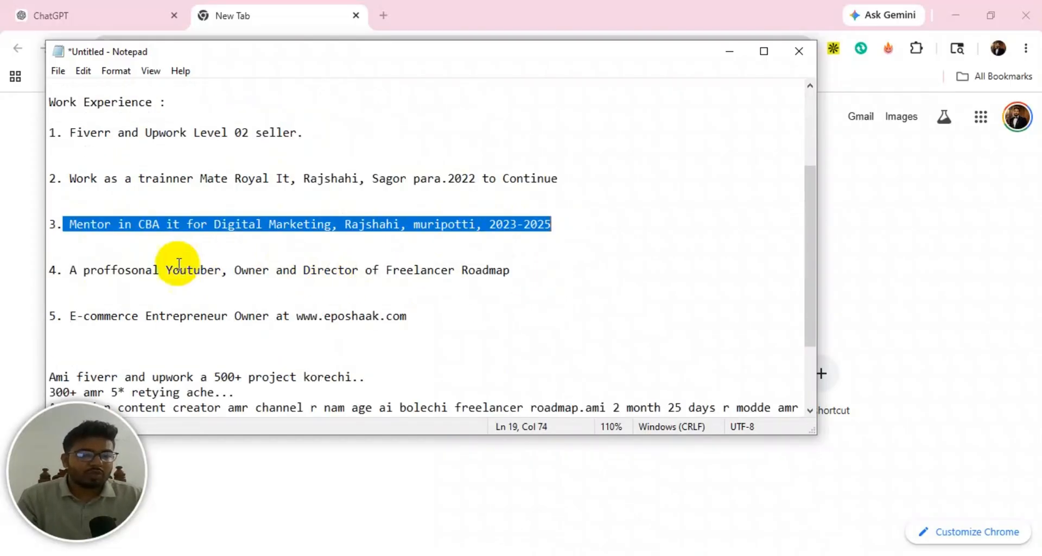
pyautogui.moveTo(70, 269); pyautogui.dragTo(223, 270)
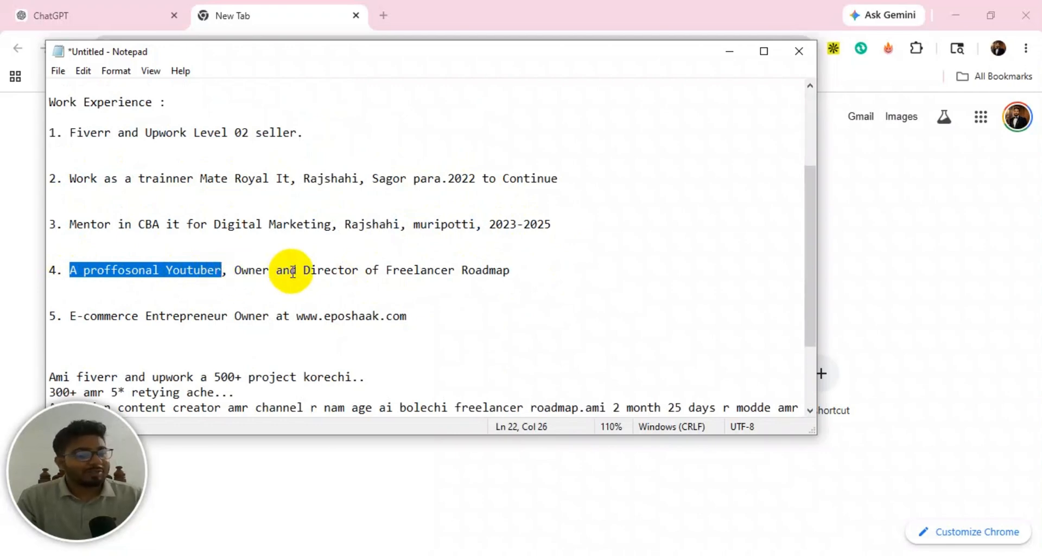
pyautogui.scroll(-1, 198, 286)
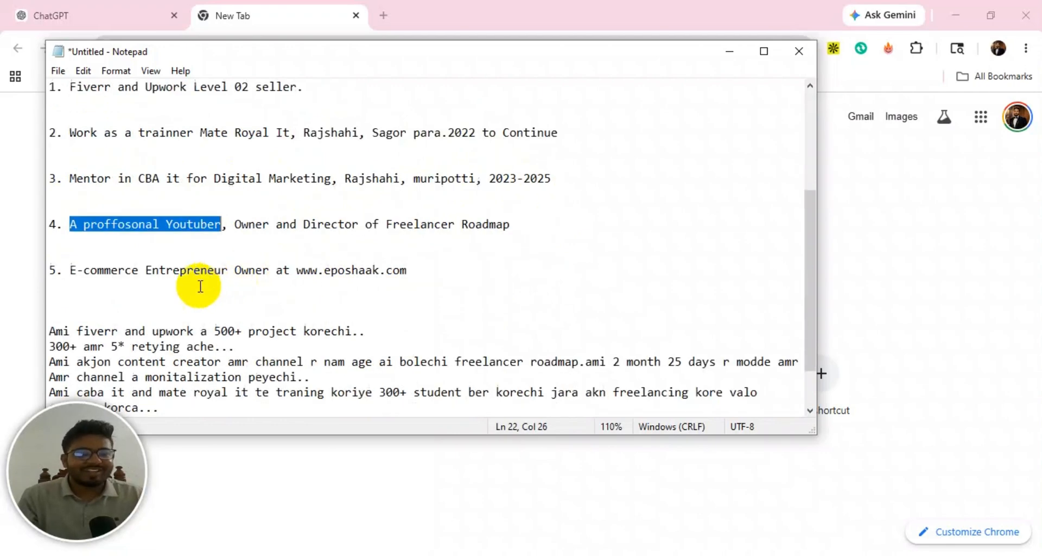
pyautogui.click(51, 256)
pyautogui.moveTo(49, 269); pyautogui.dragTo(230, 281)
pyautogui.click(229, 274)
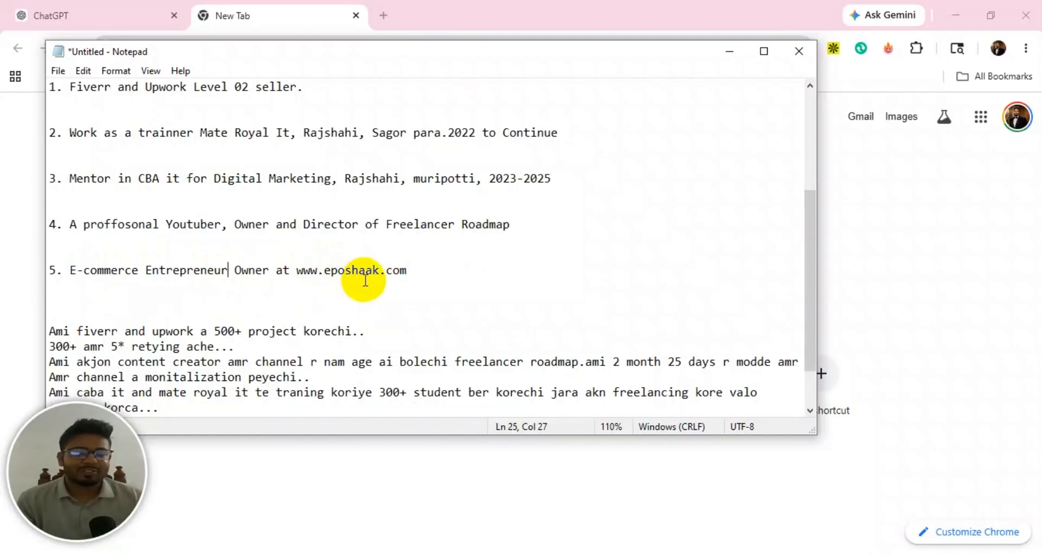
pyautogui.scroll(-1, 228, 275)
pyautogui.moveTo(152, 226); pyautogui.dragTo(361, 251)
pyautogui.scroll(2, 186, 202)
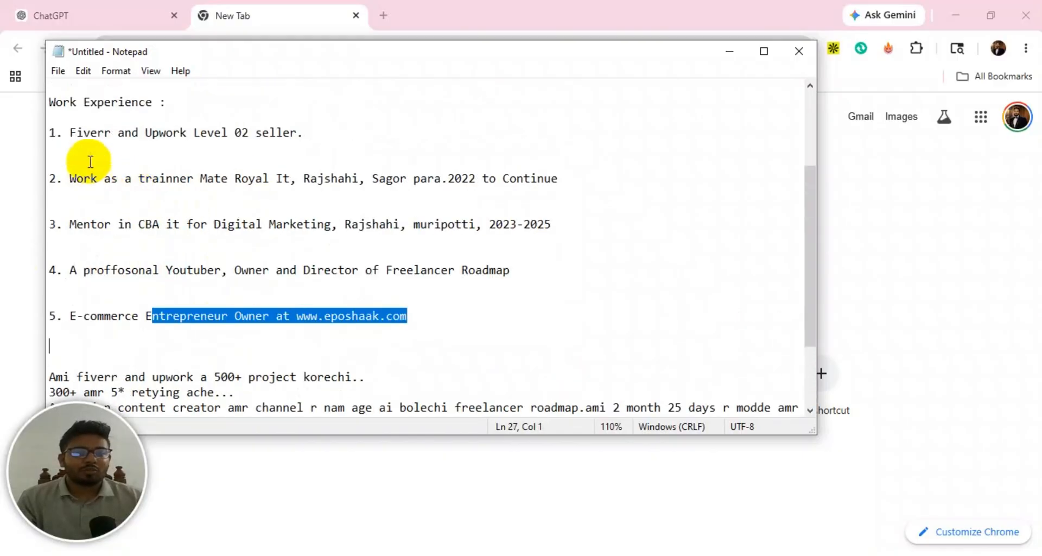
# Review the closing notes on completed projects, ratings, the YouTube channel, trained students and English skills.
pyautogui.scroll(-2, 163, 247)
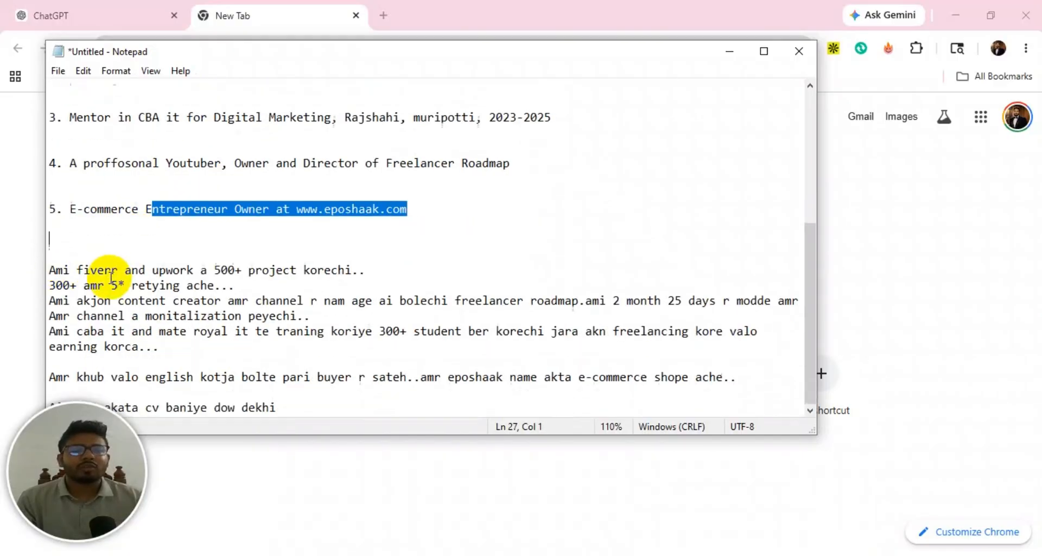
pyautogui.moveTo(63, 269); pyautogui.dragTo(324, 270)
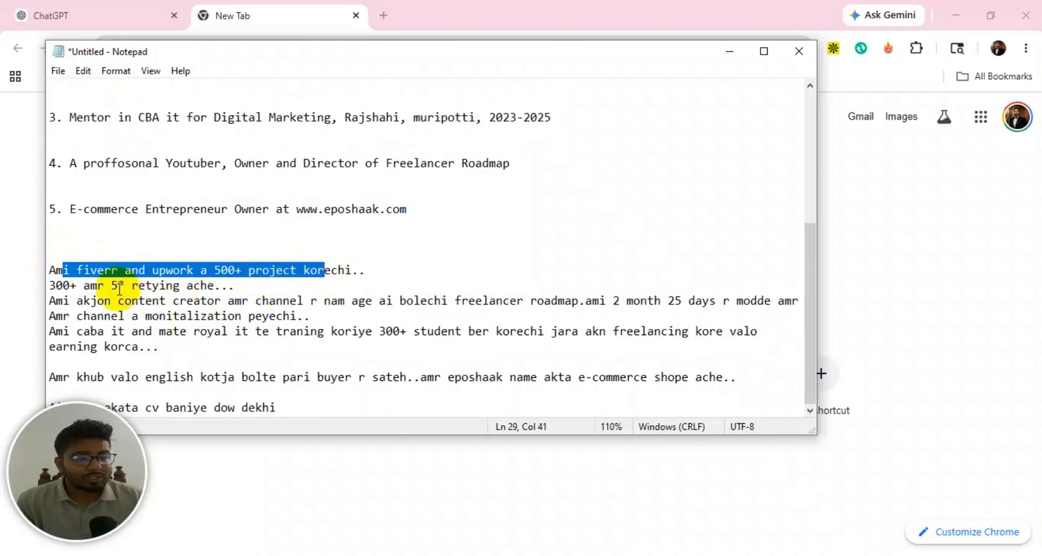
pyautogui.moveTo(99, 285); pyautogui.dragTo(127, 285)
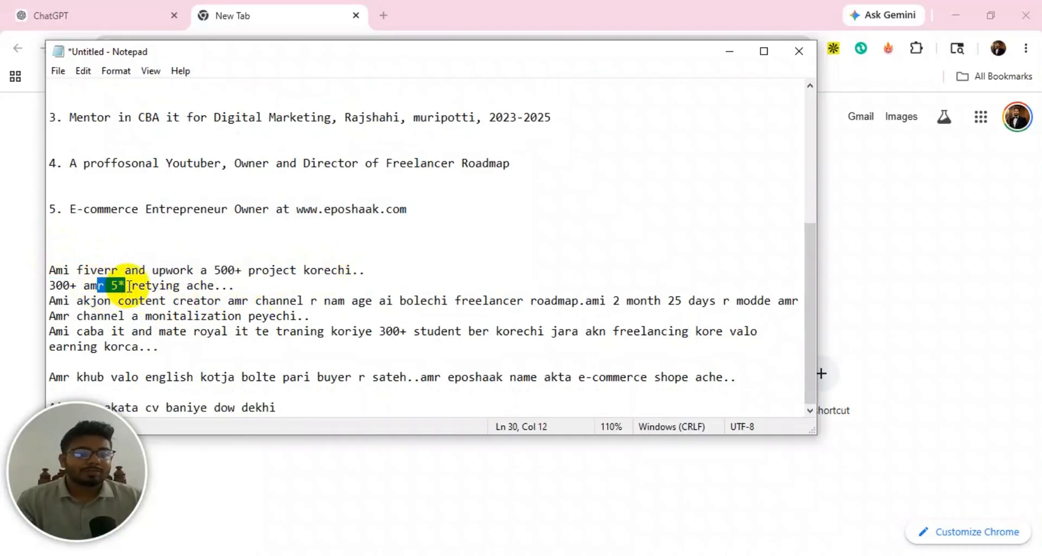
pyautogui.moveTo(91, 437); pyautogui.dragTo(972, 454)
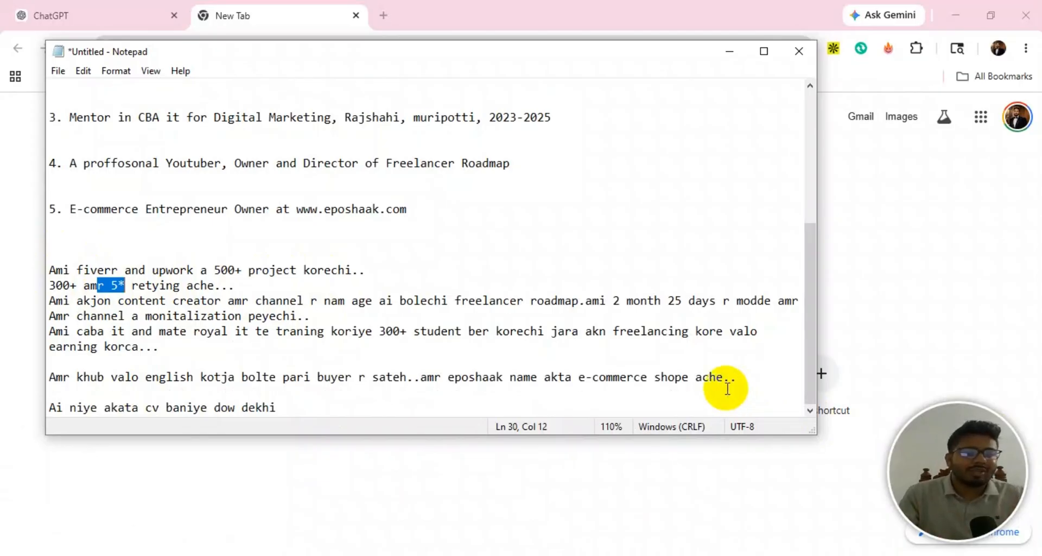
pyautogui.moveTo(194, 300); pyautogui.dragTo(495, 306)
pyautogui.click(453, 309)
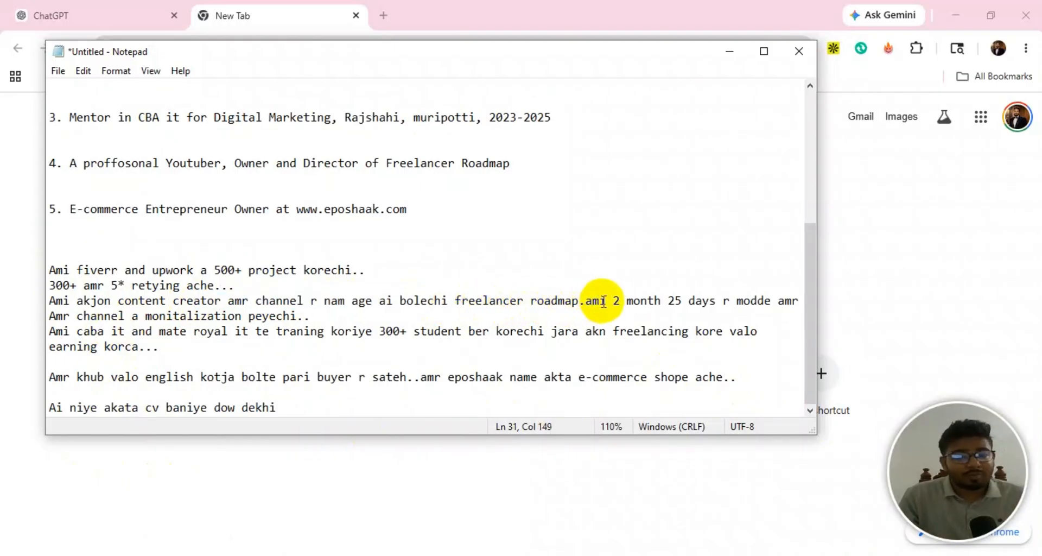
pyautogui.moveTo(607, 301); pyautogui.dragTo(661, 303)
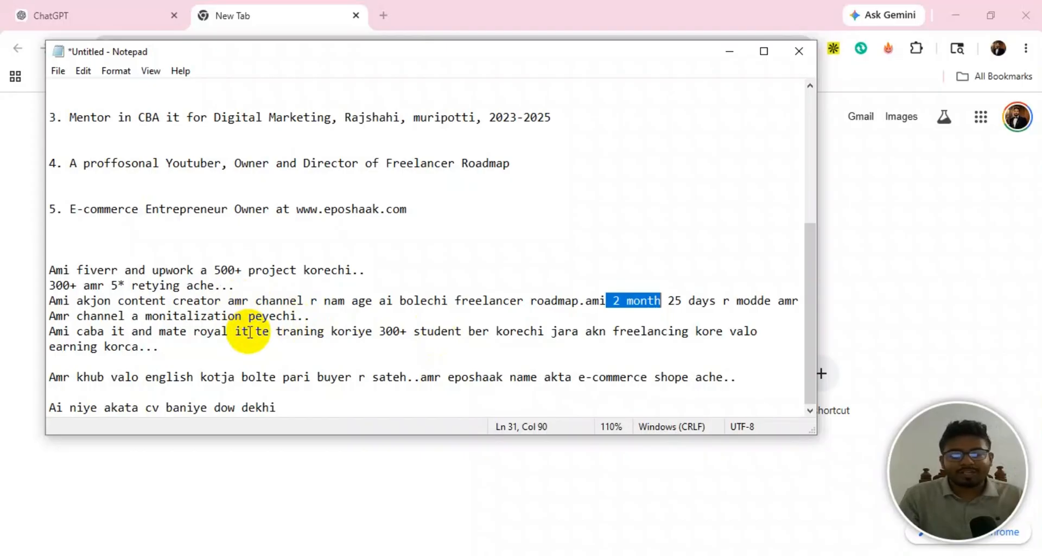
pyautogui.moveTo(393, 331); pyautogui.dragTo(712, 344)
pyautogui.moveTo(79, 377); pyautogui.dragTo(695, 380)
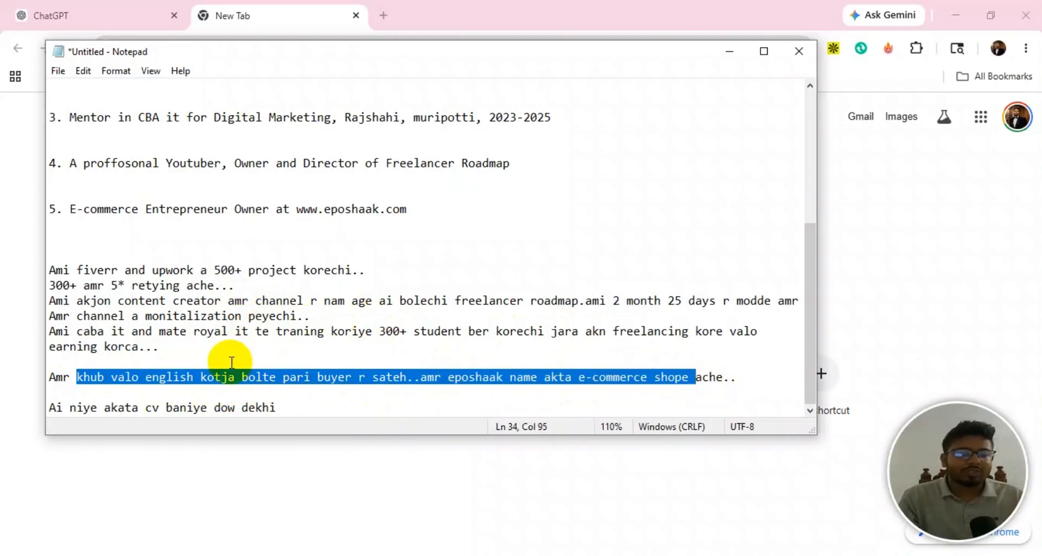
# Copy all of the CV notes and open Gemini in a new Chrome tab.
pyautogui.click(186, 330)
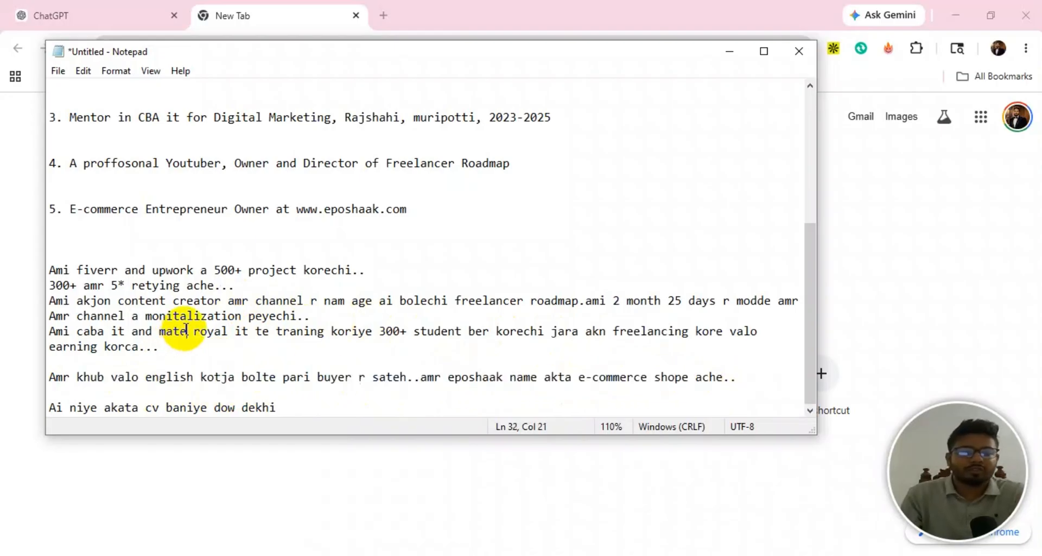
pyautogui.hotkey('ctrl', 'a')
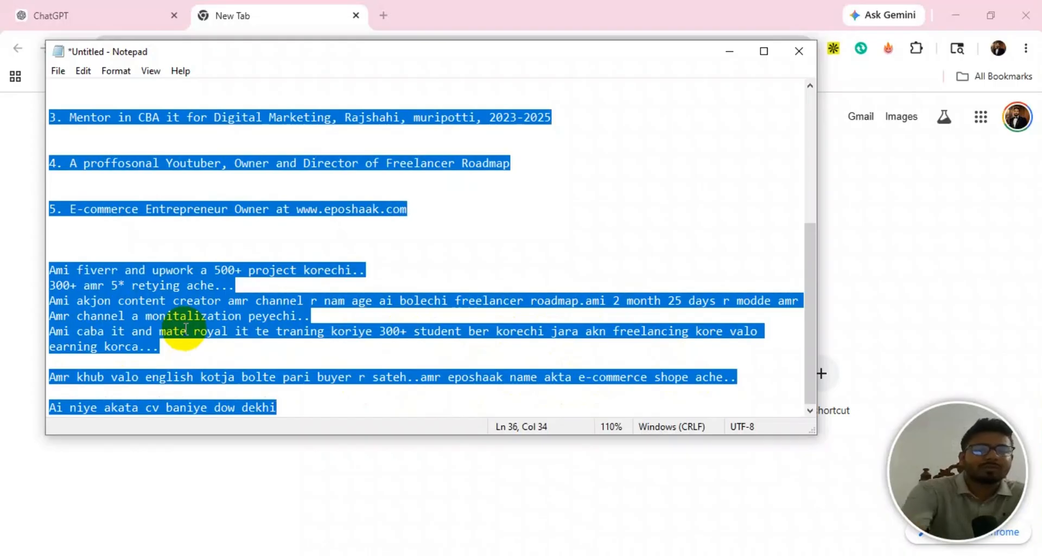
pyautogui.click(396, 9)
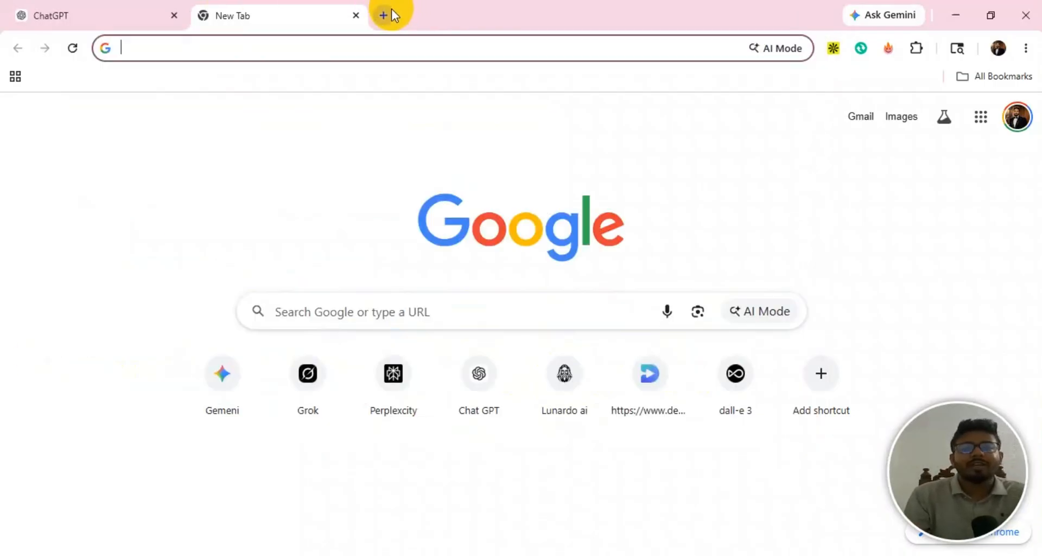
pyautogui.click(391, 10)
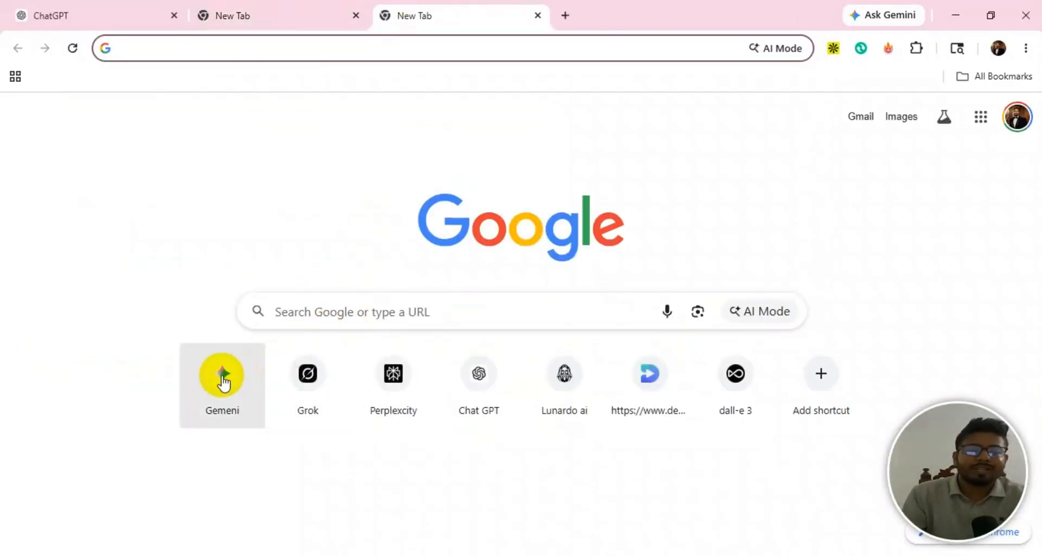
pyautogui.click(222, 383)
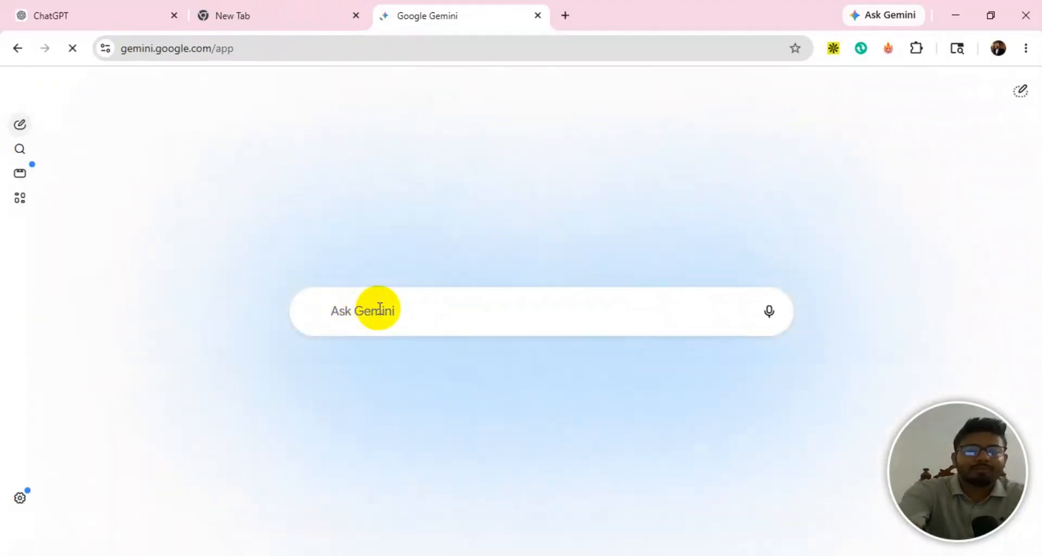
# Clear the stray characters from the Gemini prompt and paste the copied CV notes into it.
pyautogui.hotkey('ctrl', 'v')
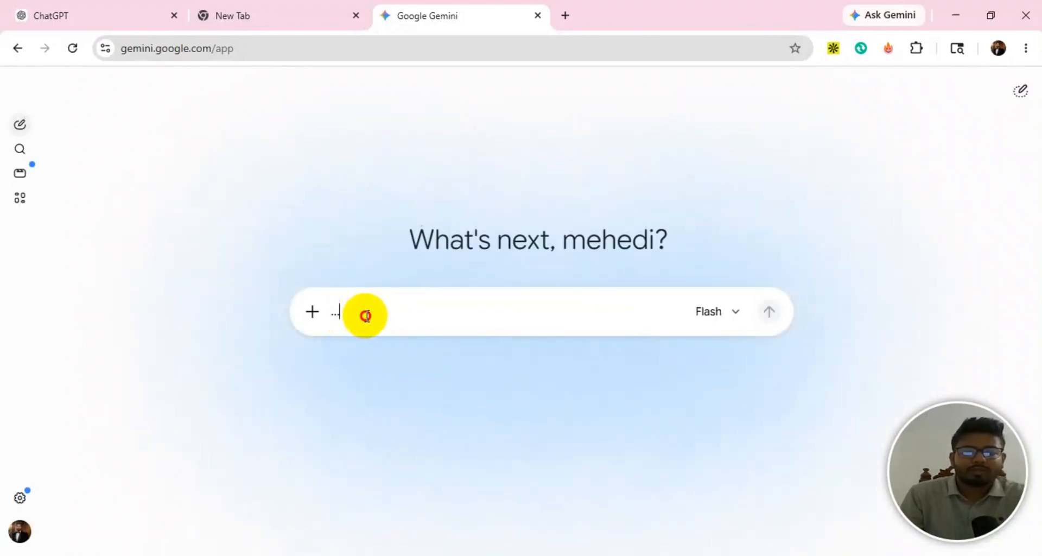
pyautogui.hotkey('ctrl', 'a')
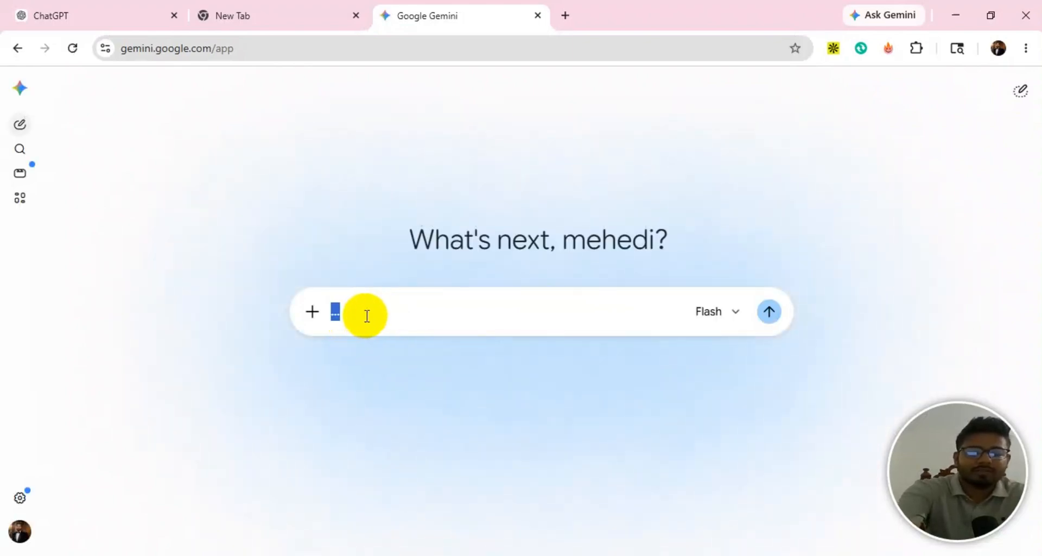
pyautogui.press('BackSpace')
pyautogui.hotkey('ctrl', 'v')
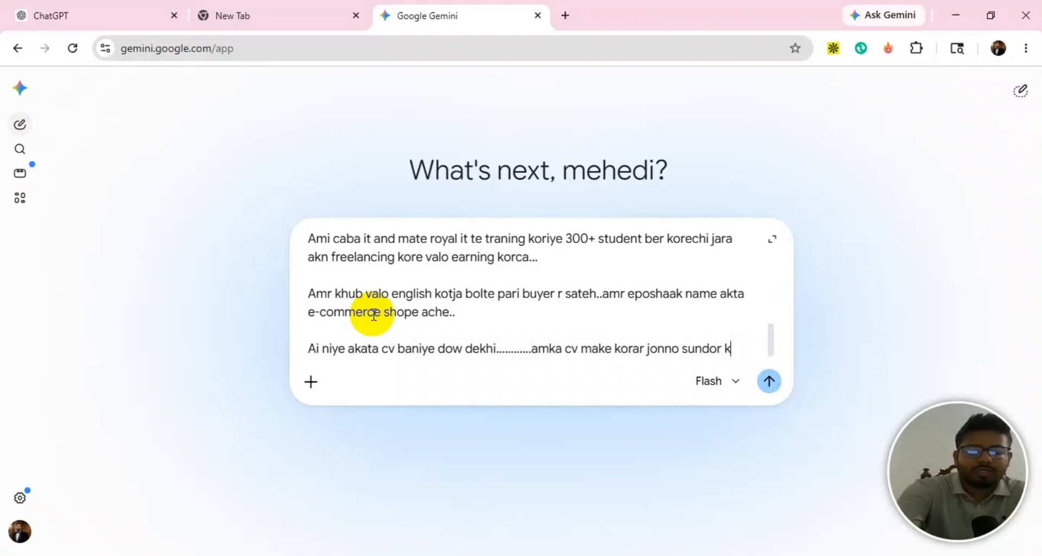
# Append a romanized Bengali request for a polished, professional CV-making prompt to use with Canva AI, and send the message.
pyautogui.write('sa')
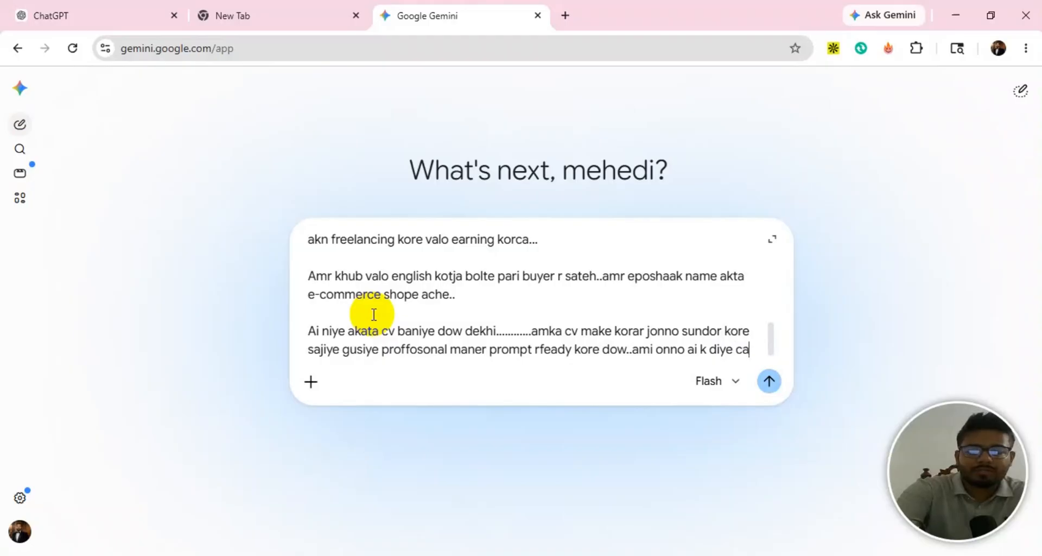
pyautogui.write('baniye nibo canva ai k diye..')
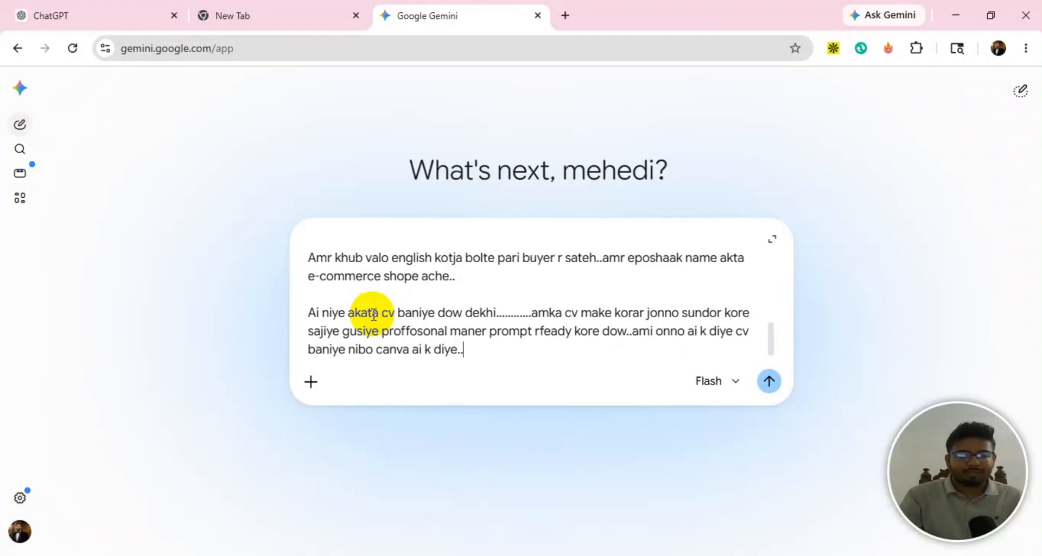
pyautogui.click(769, 381)
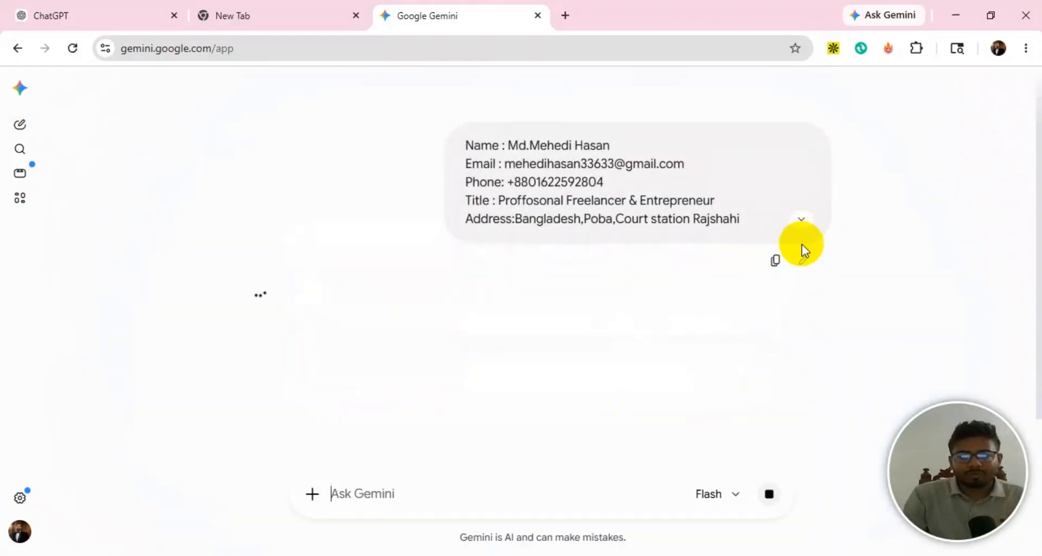
# Expand the sent message and read through it to the start of Gemini's reply.
pyautogui.click(802, 220)
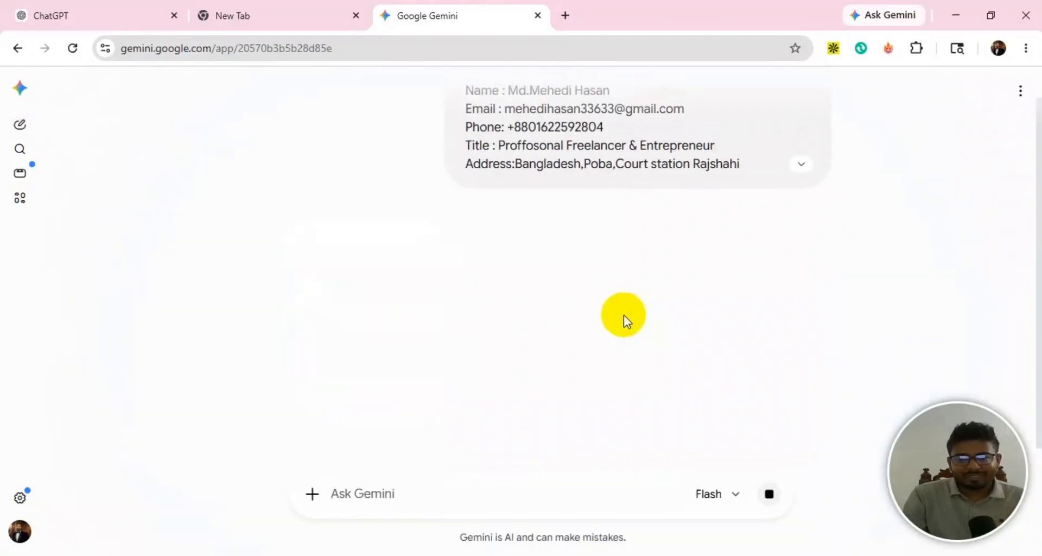
pyautogui.click(817, 163)
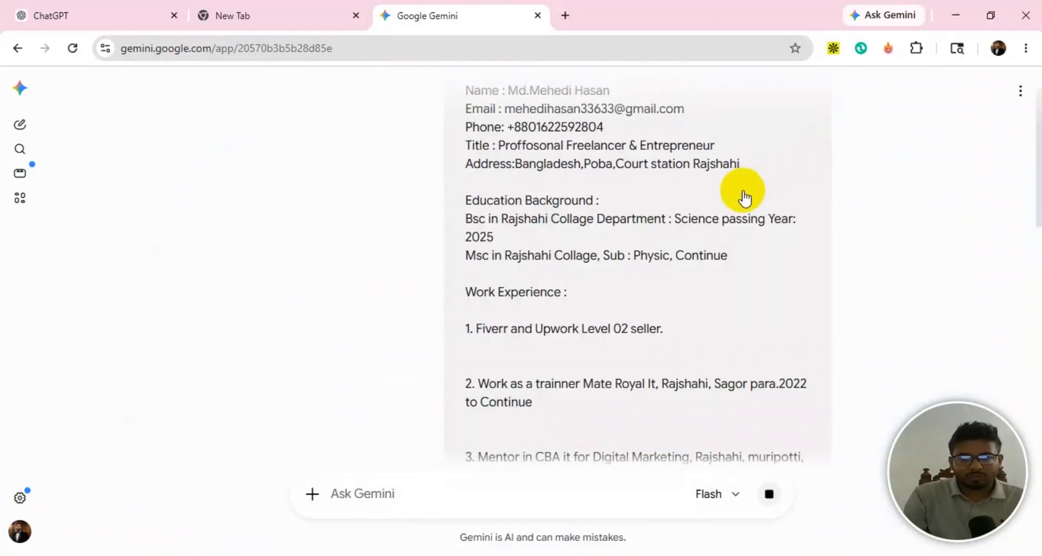
pyautogui.scroll(-3, 679, 251)
pyautogui.scroll(-8, 657, 258)
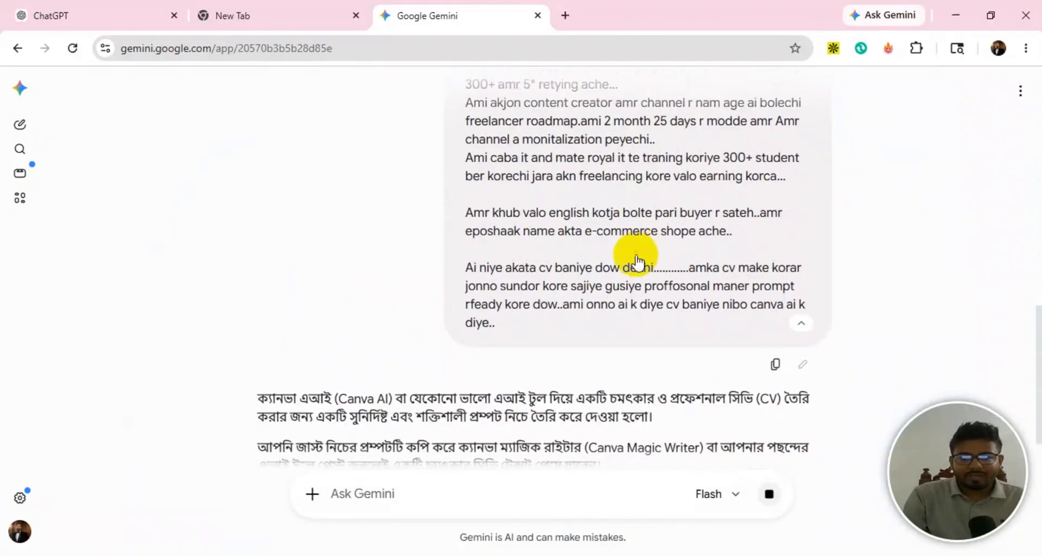
# Review Gemini's reply and copy the professional resume-writing prompt from its plaintext block.
pyautogui.scroll(1, 737, 300)
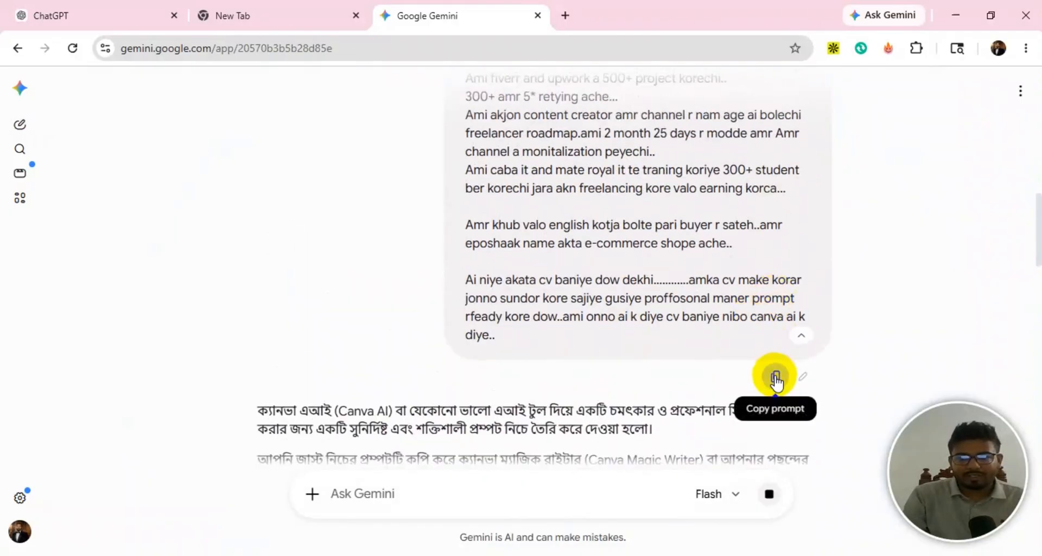
pyautogui.click(776, 377)
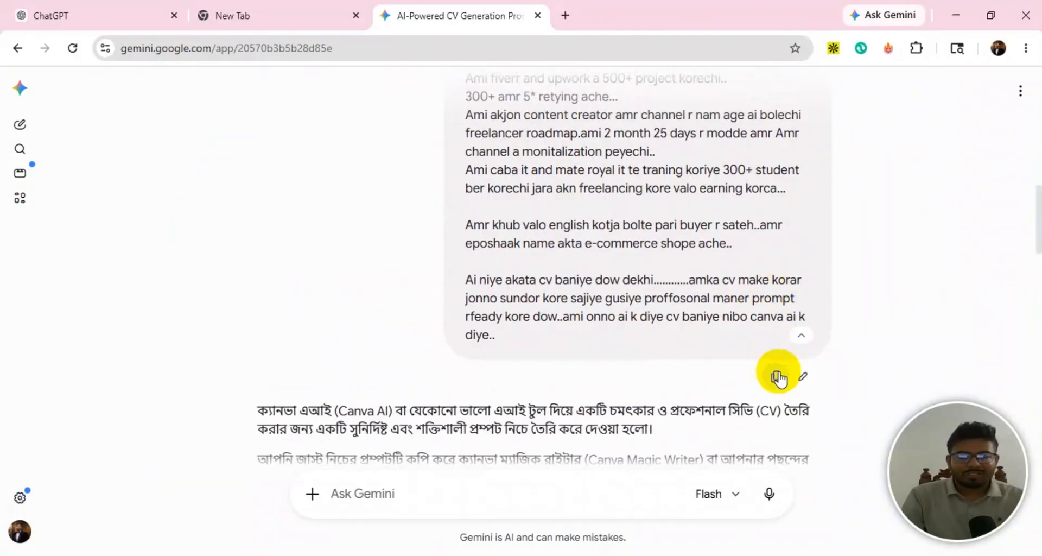
pyautogui.scroll(-10, 570, 353)
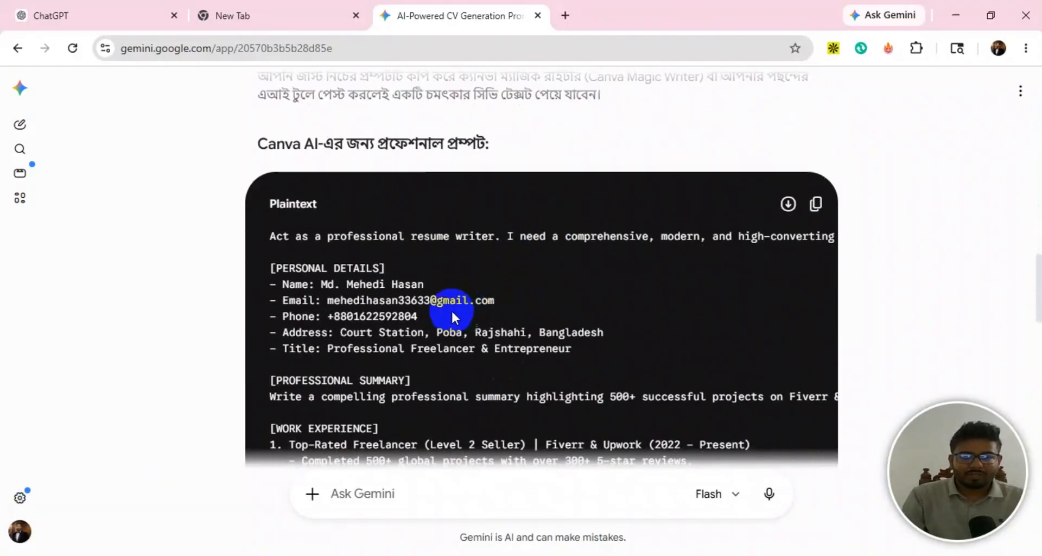
pyautogui.scroll(-4, 415, 304)
pyautogui.scroll(12, 412, 304)
pyautogui.scroll(-3, 696, 321)
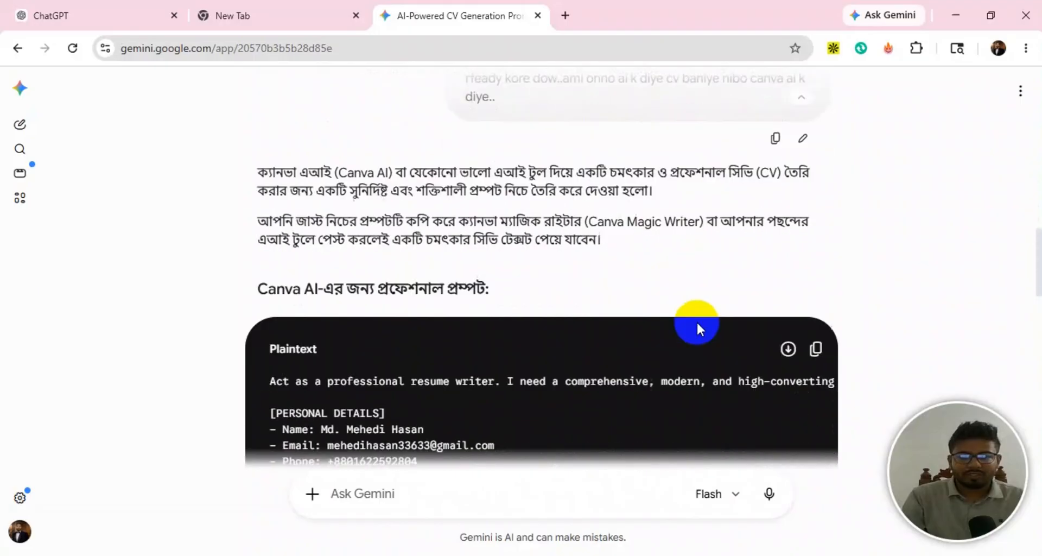
pyautogui.scroll(-15, 640, 313)
pyautogui.scroll(14, 566, 295)
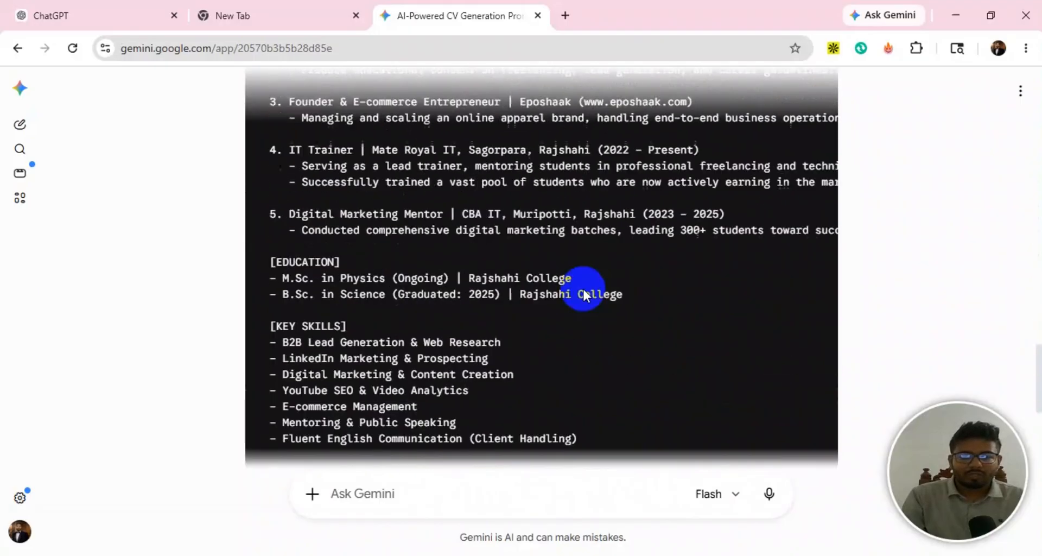
pyautogui.click(816, 159)
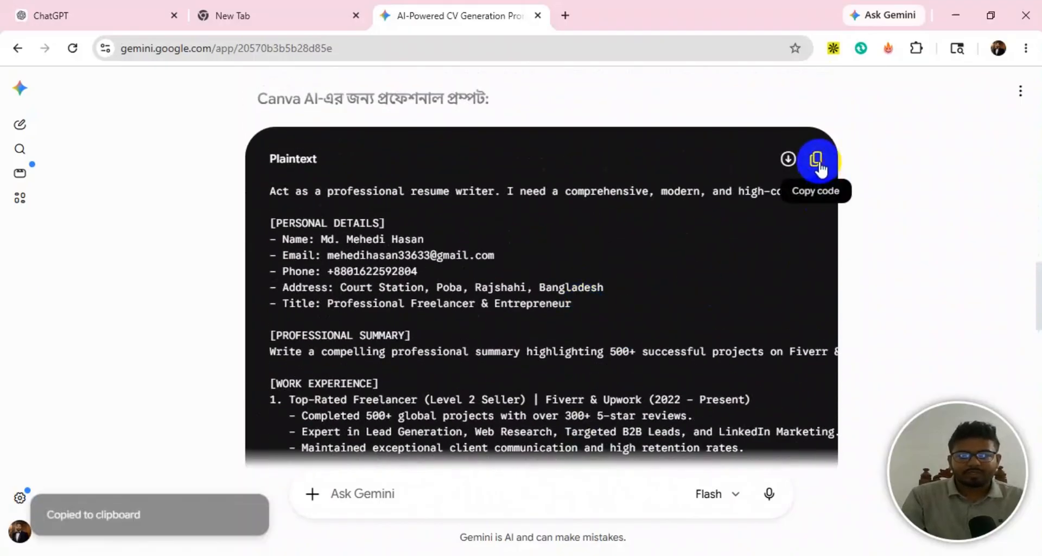
# Close the unused blank tab, search Google for canva in a new tab and open the Canva website.
pyautogui.click(128, 10)
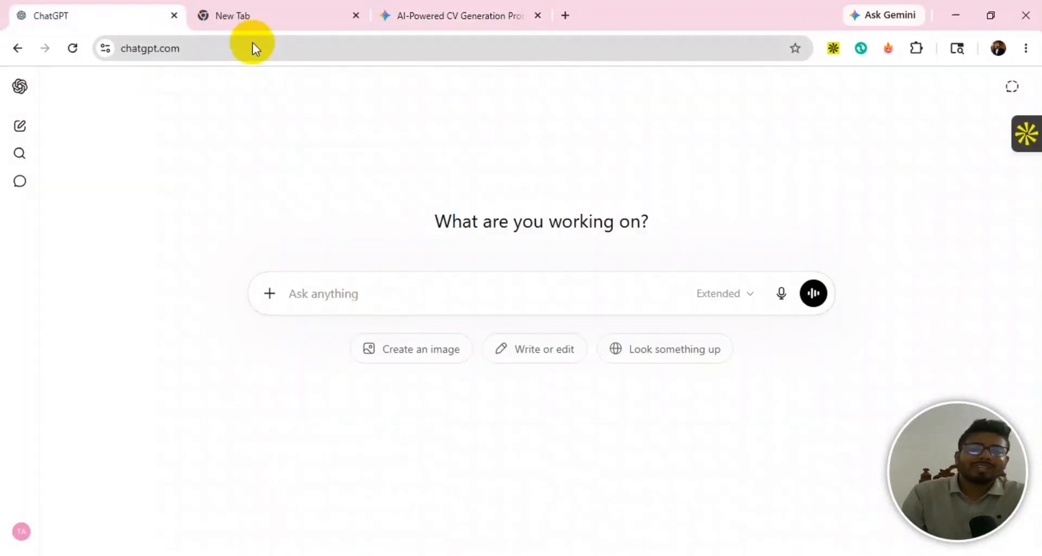
pyautogui.click(347, 16)
pyautogui.click(356, 16)
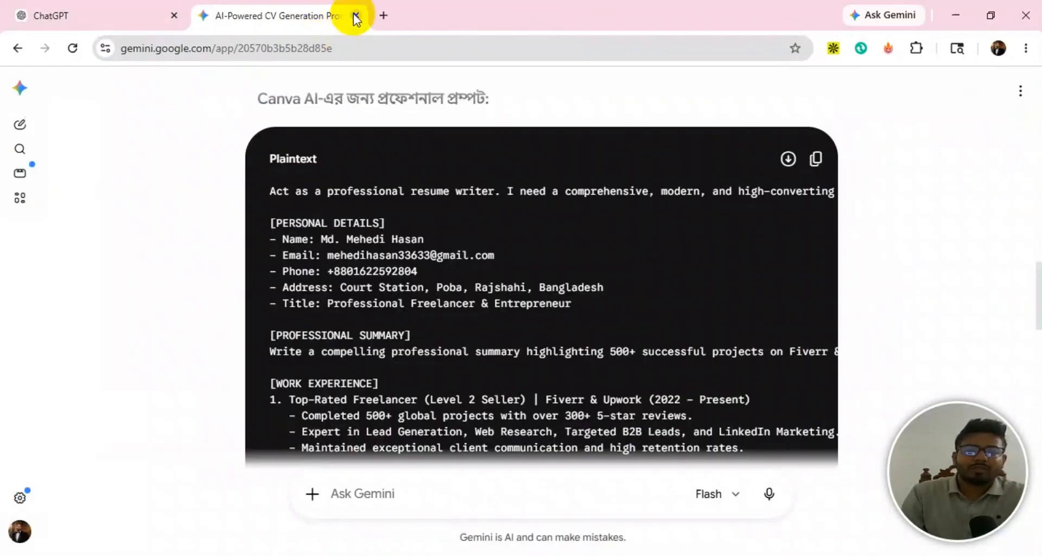
pyautogui.click(382, 16)
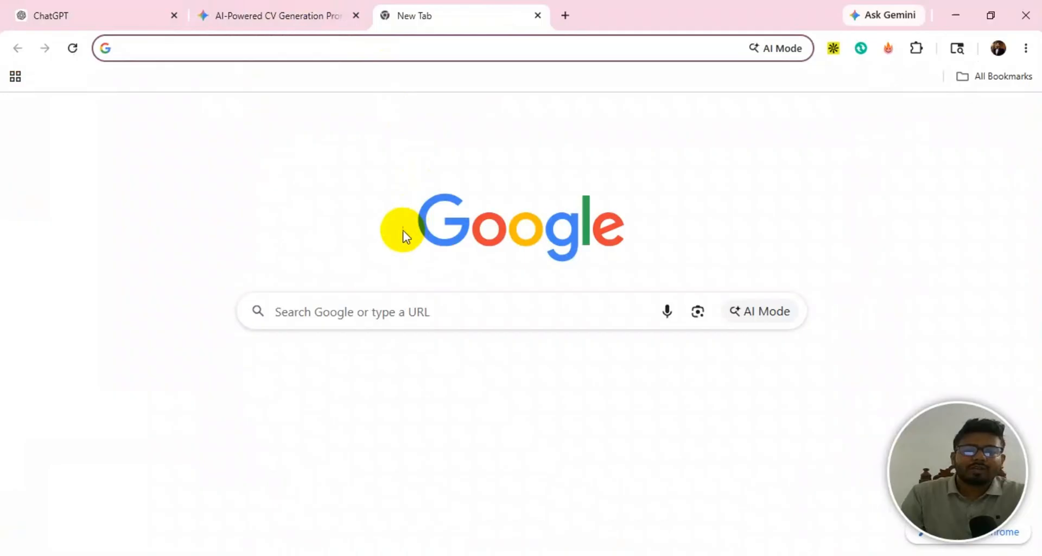
pyautogui.click(378, 320)
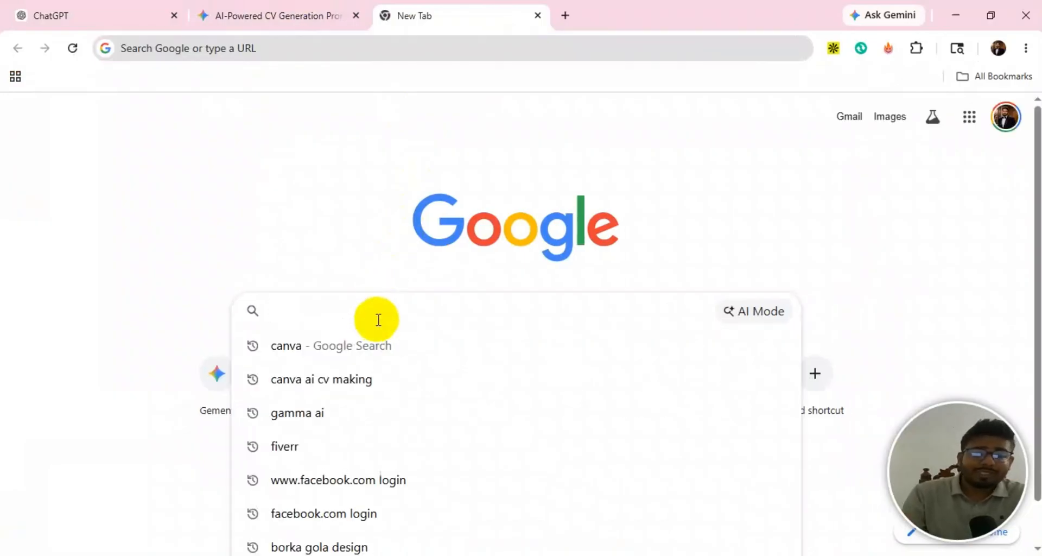
pyautogui.click(380, 342)
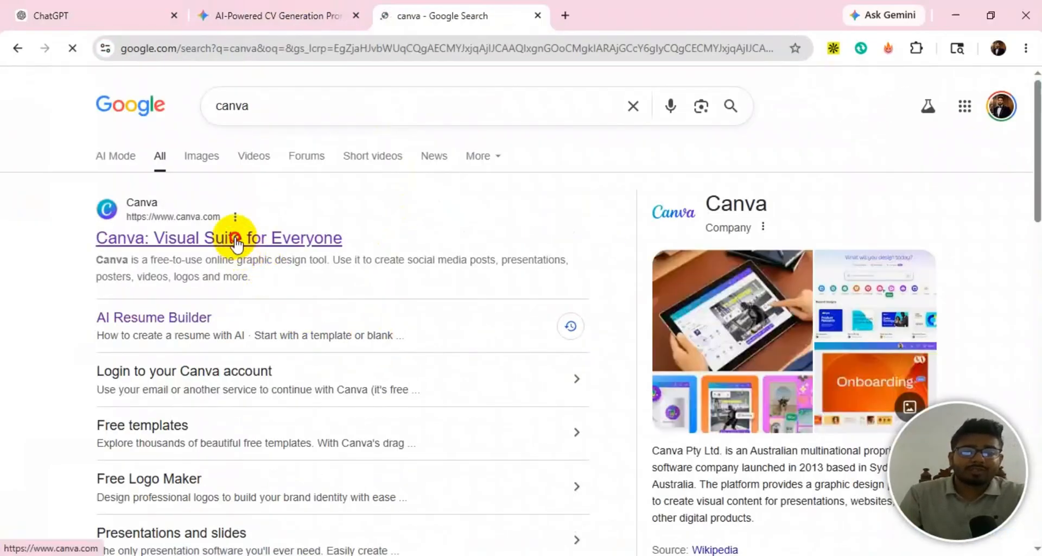
pyautogui.click(238, 241)
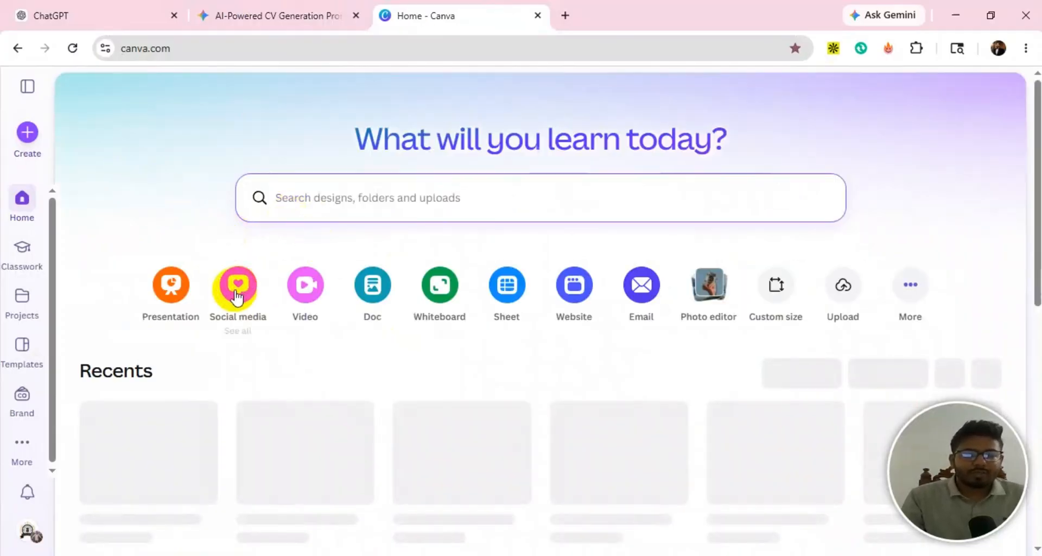
# Open the Canva AI assistant, paste the copied resume prompt into it and submit it.
pyautogui.click(29, 449)
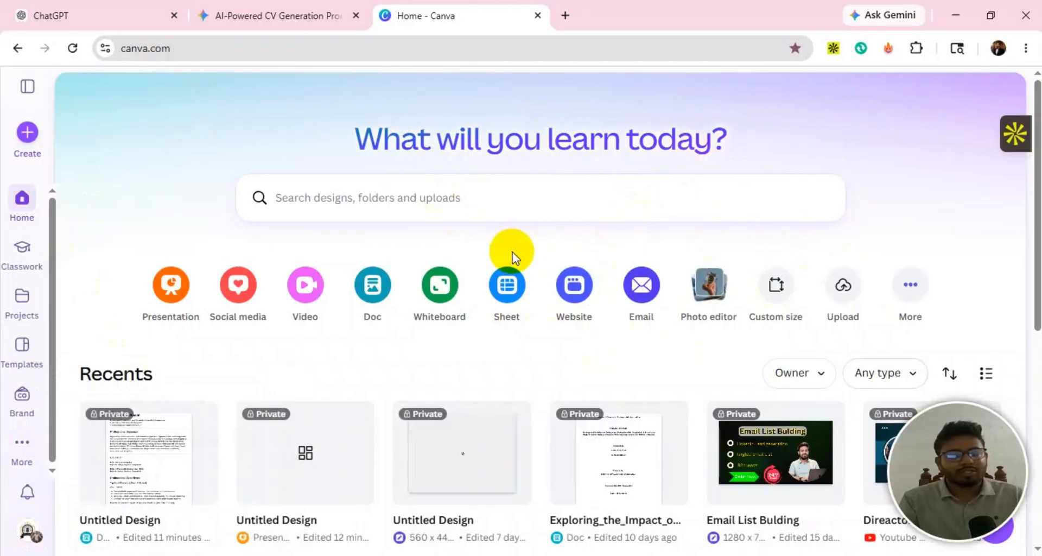
pyautogui.click(21, 448)
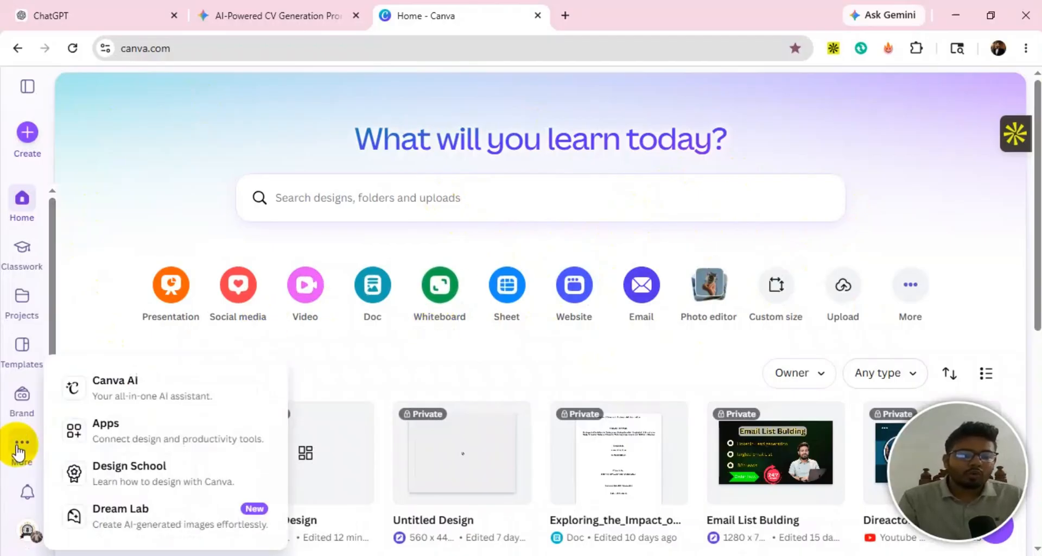
pyautogui.click(123, 391)
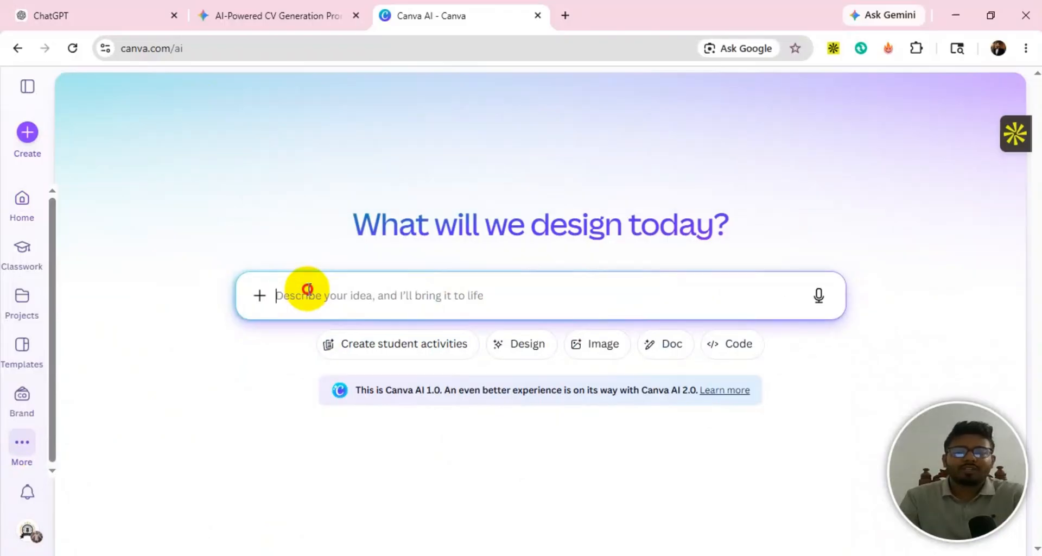
pyautogui.click(307, 289)
pyautogui.hotkey('ctrl', 'v')
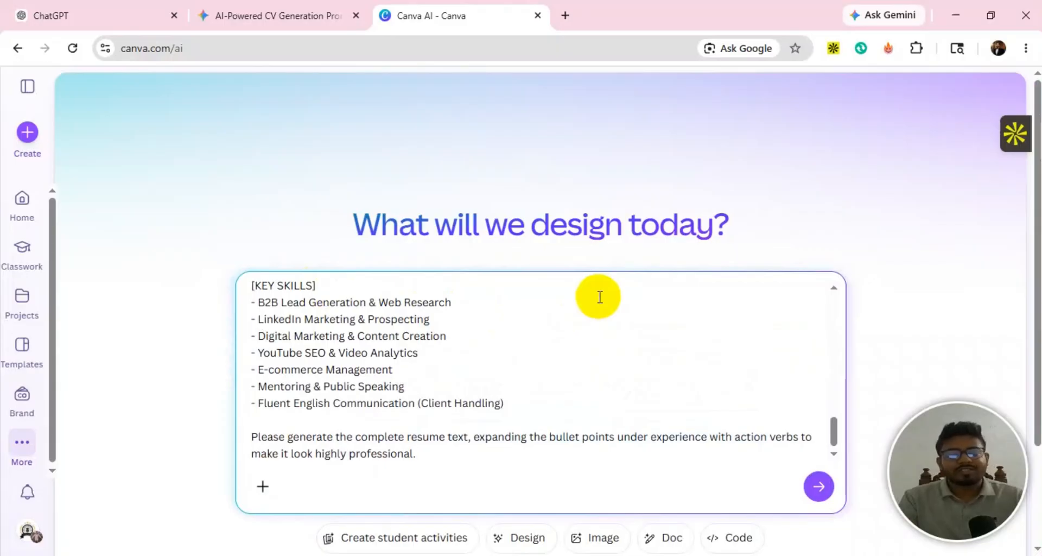
pyautogui.click(821, 489)
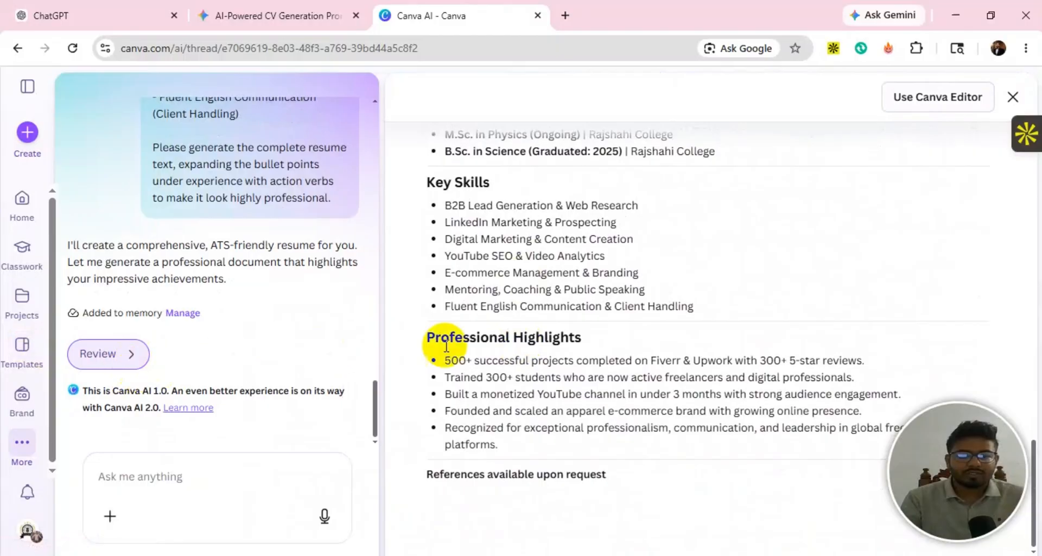
# Open the generated resume in the Canva Editor and skim the document from start to end.
pyautogui.scroll(15, 447, 346)
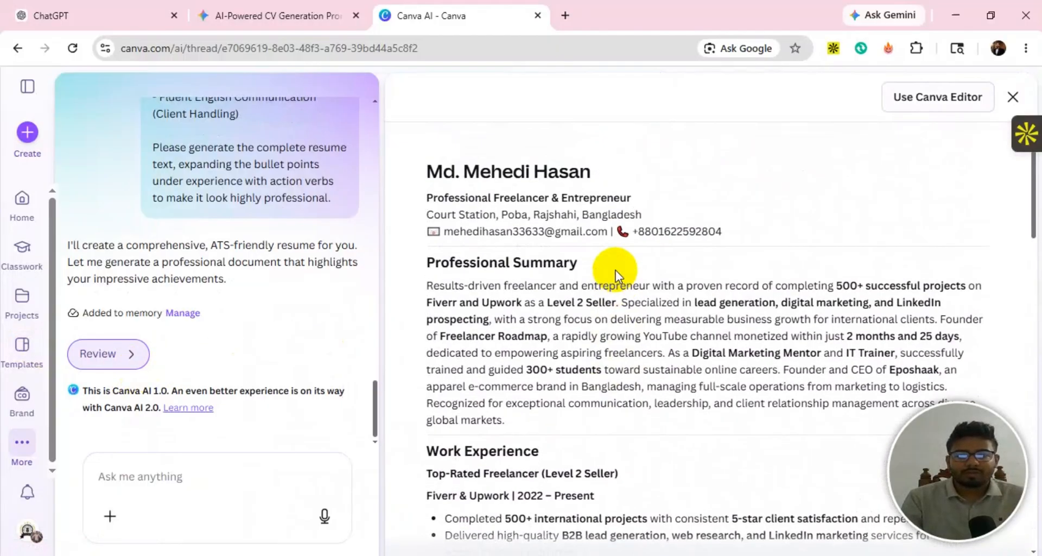
pyautogui.click(942, 102)
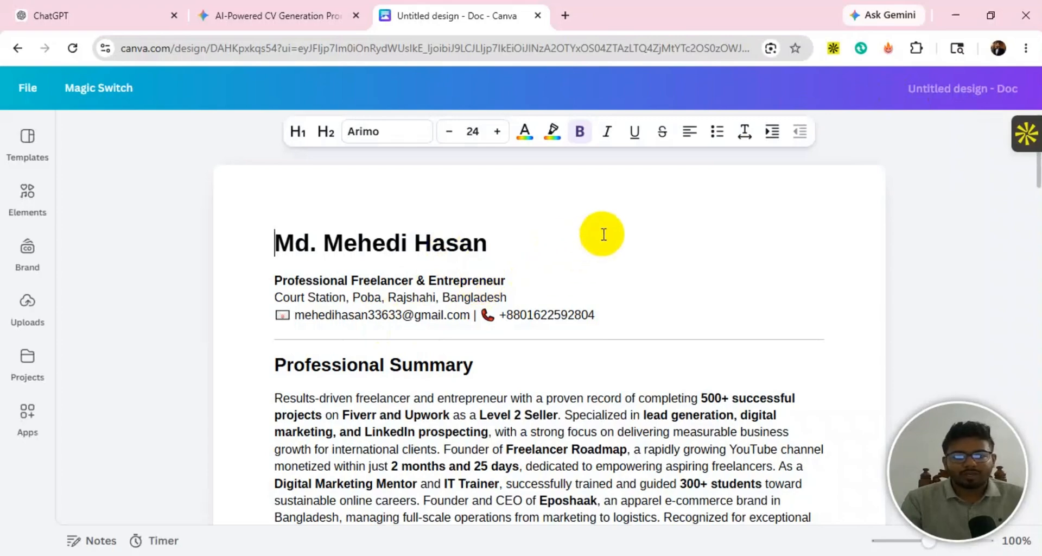
pyautogui.scroll(-7, 473, 296)
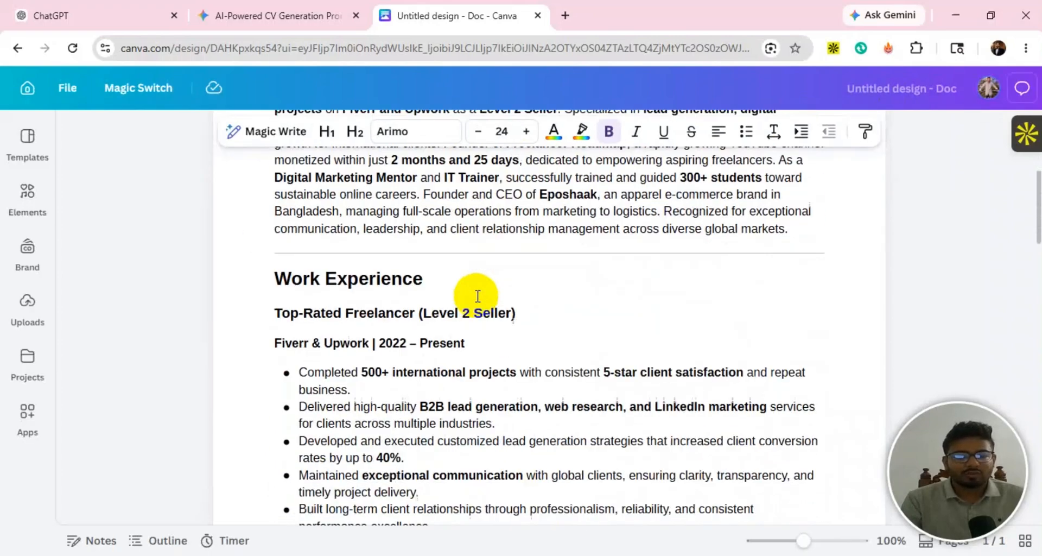
pyautogui.scroll(-15, 471, 299)
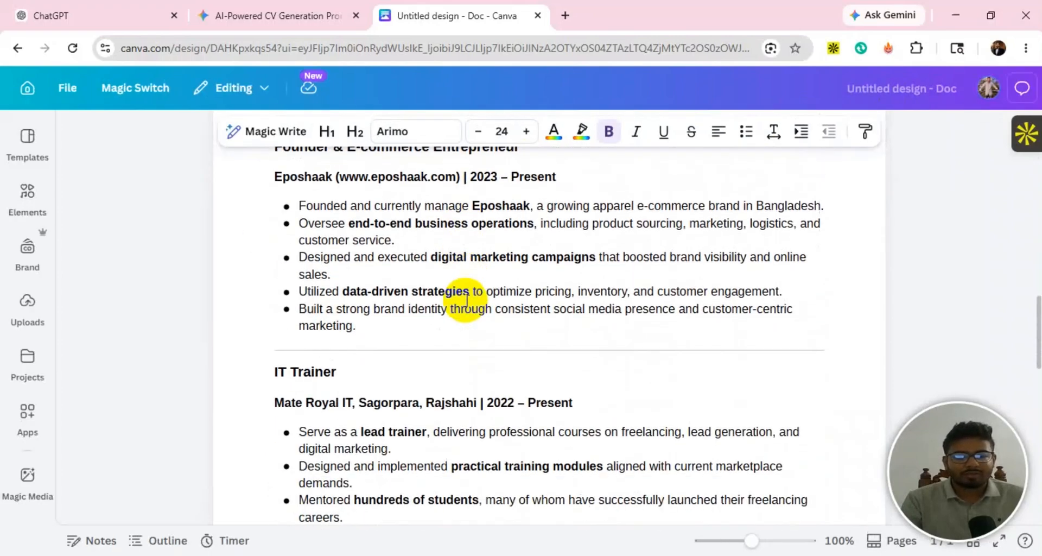
pyautogui.scroll(-15, 456, 298)
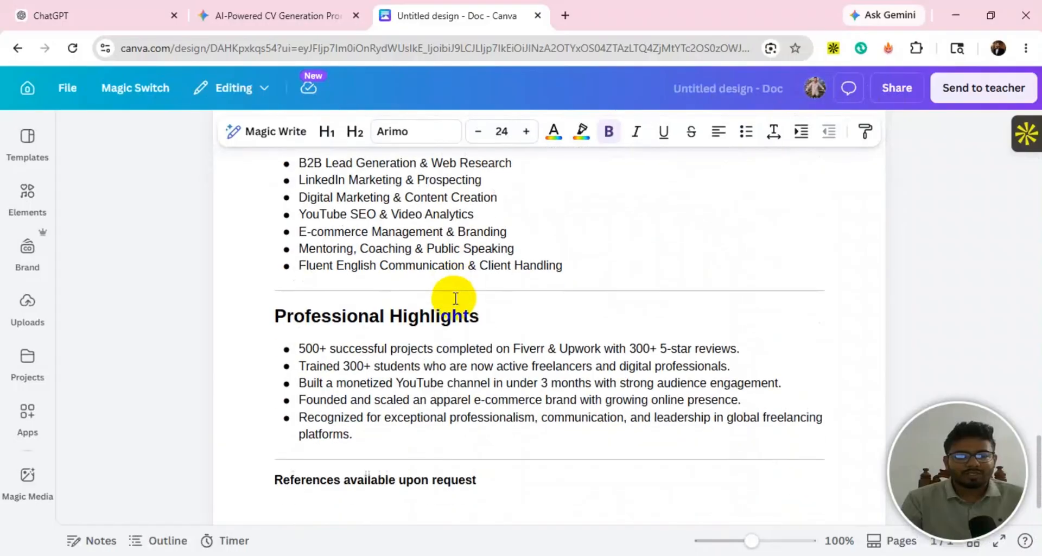
pyautogui.scroll(20, 455, 298)
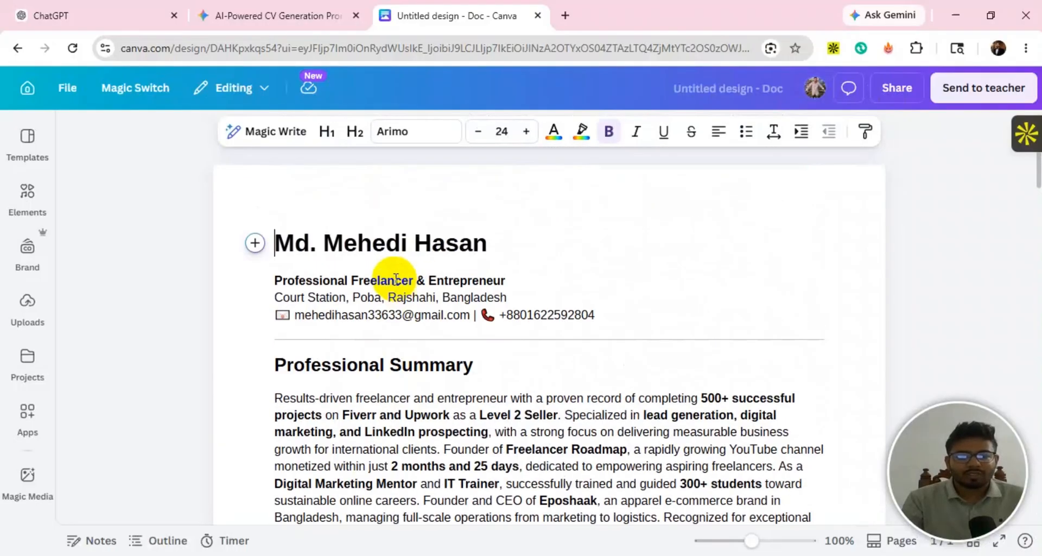
# Read through the resume's name heading, professional summary and work experience entries as far as the IT Trainer role.
pyautogui.moveTo(296, 243); pyautogui.dragTo(432, 252)
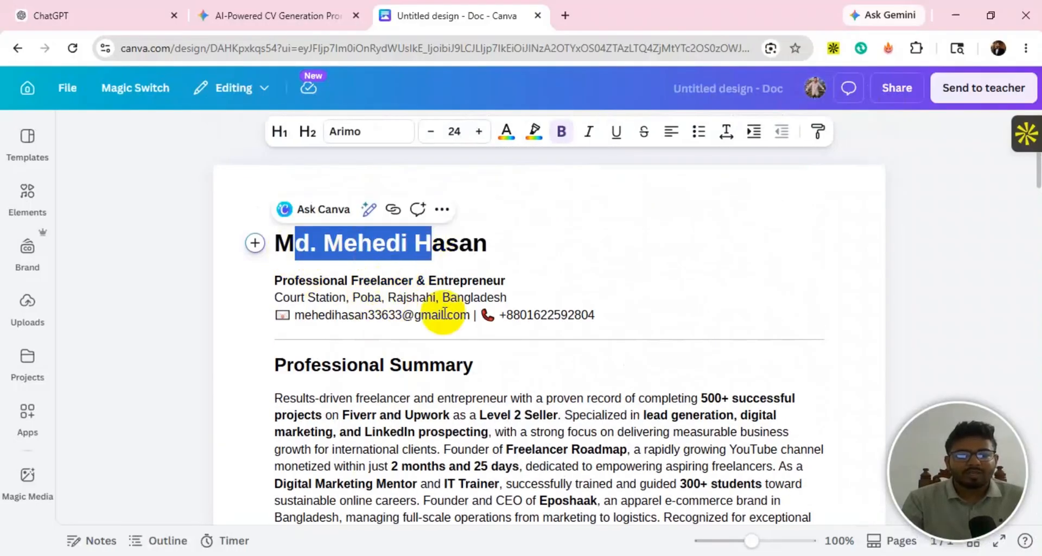
pyautogui.scroll(-3, 361, 291)
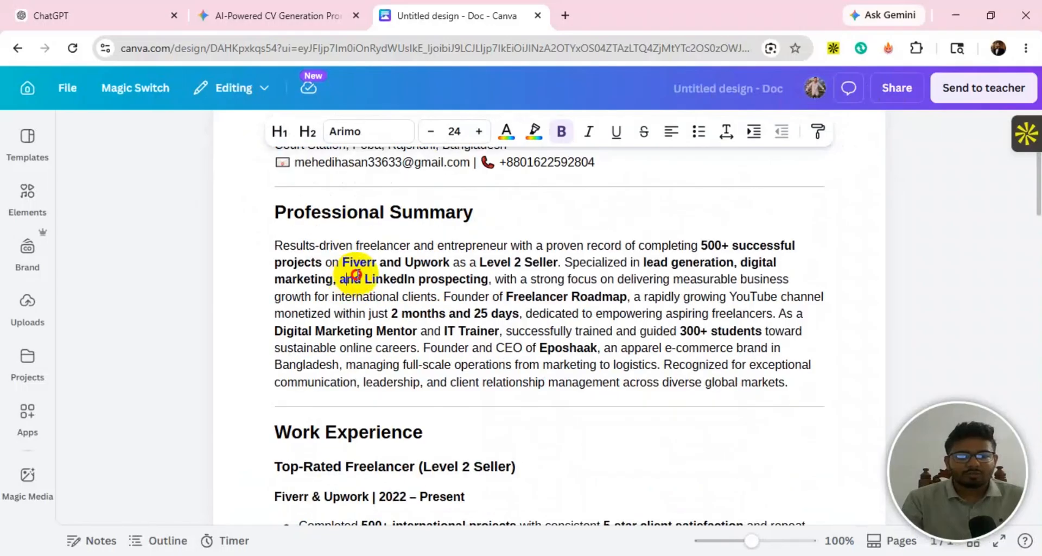
pyautogui.moveTo(455, 279); pyautogui.dragTo(415, 280)
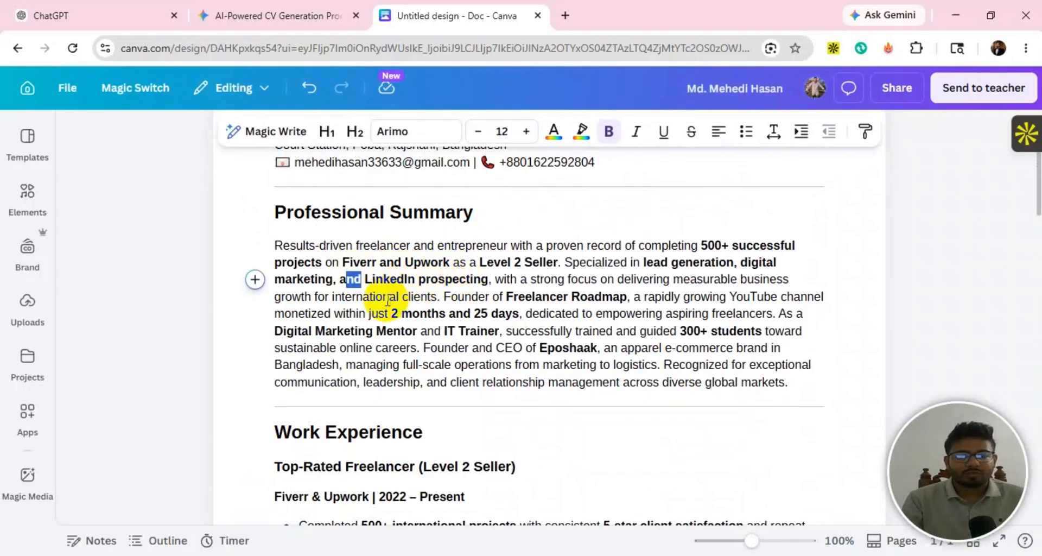
pyautogui.scroll(-6, 364, 302)
pyautogui.scroll(3, 334, 234)
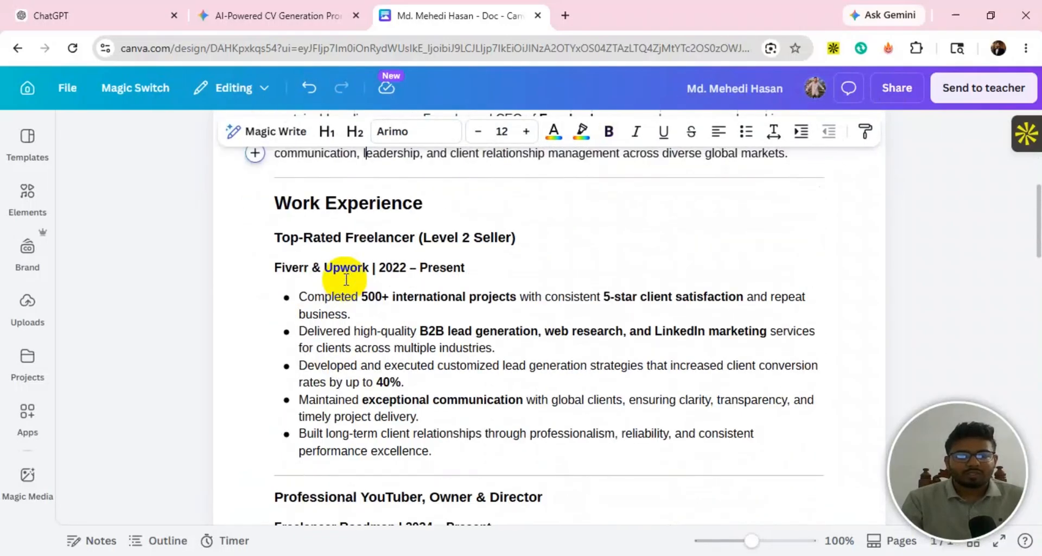
pyautogui.scroll(-5, 395, 353)
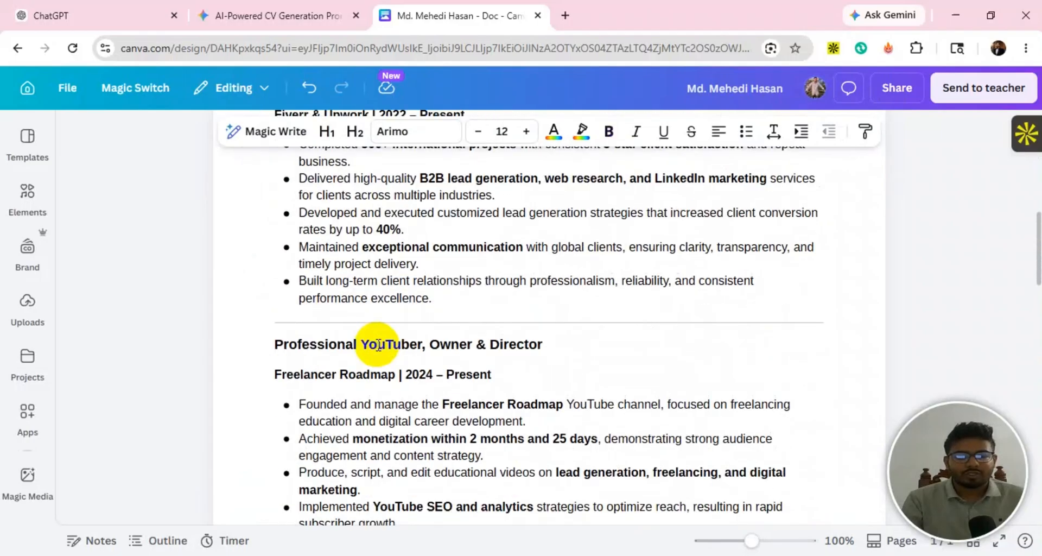
pyautogui.moveTo(303, 195); pyautogui.dragTo(538, 191)
pyautogui.scroll(-2, 302, 247)
pyautogui.moveTo(303, 375); pyautogui.dragTo(497, 374)
pyautogui.scroll(-3, 380, 358)
pyautogui.moveTo(331, 367); pyautogui.dragTo(353, 372)
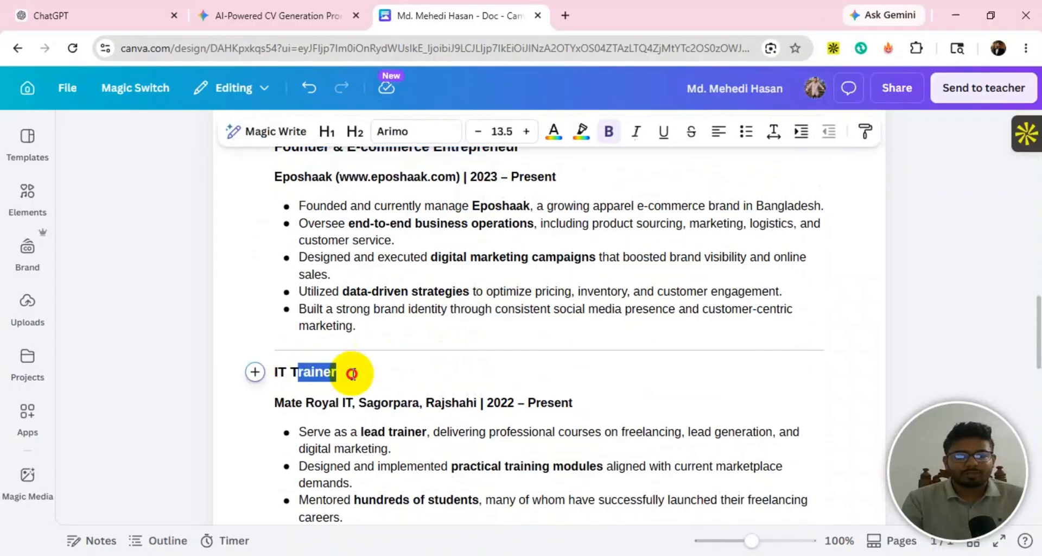
# Examine the resume's remaining training experience and its Education, Key Skills and Professional Highlights sections.
pyautogui.scroll(-5, 458, 373)
pyautogui.moveTo(303, 292); pyautogui.dragTo(438, 288)
pyautogui.scroll(-4, 395, 304)
pyautogui.moveTo(275, 259); pyautogui.dragTo(384, 261)
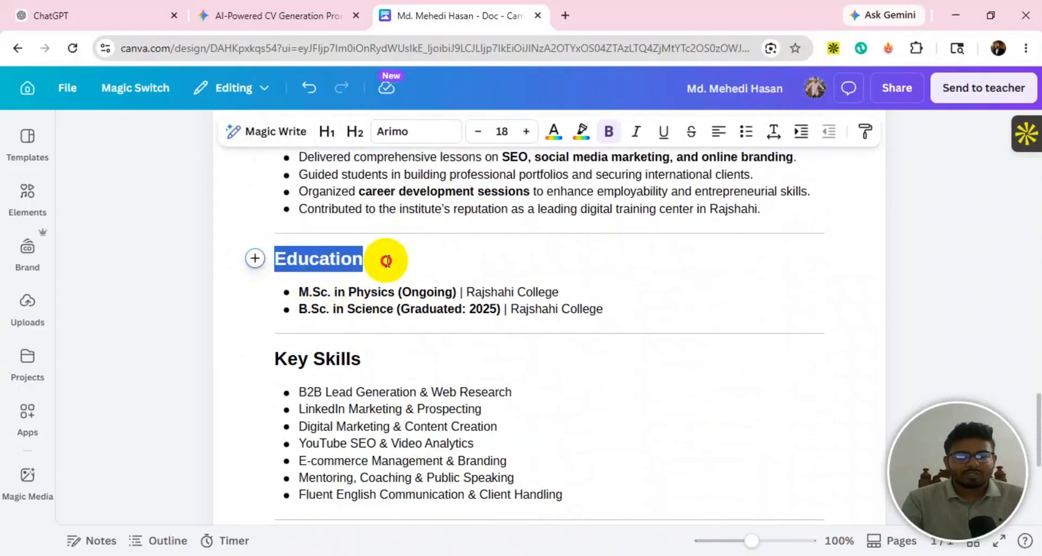
pyautogui.scroll(-5, 395, 272)
pyautogui.scroll(3, 388, 283)
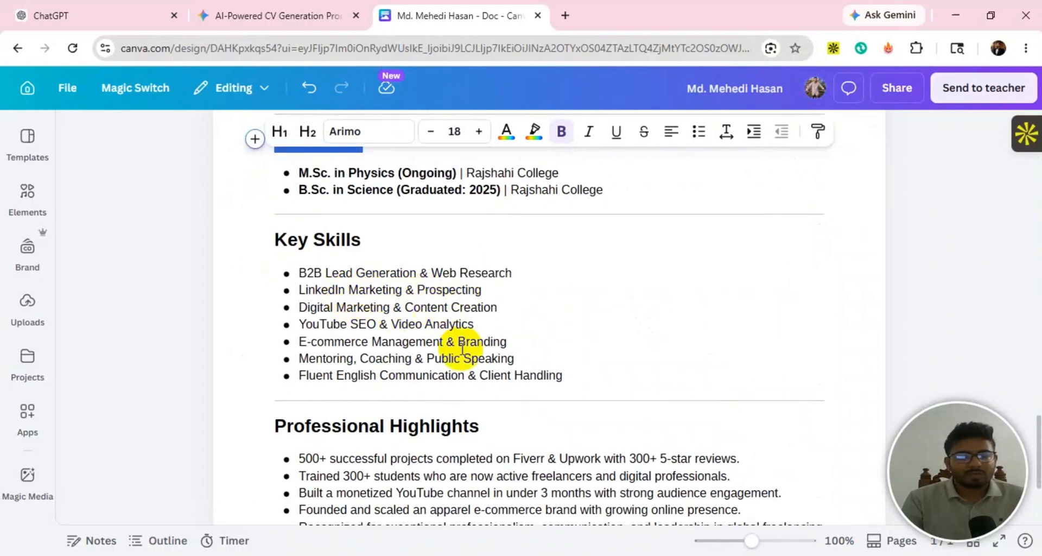
pyautogui.scroll(-1, 412, 347)
pyautogui.moveTo(305, 350); pyautogui.dragTo(439, 350)
pyautogui.scroll(-1, 433, 344)
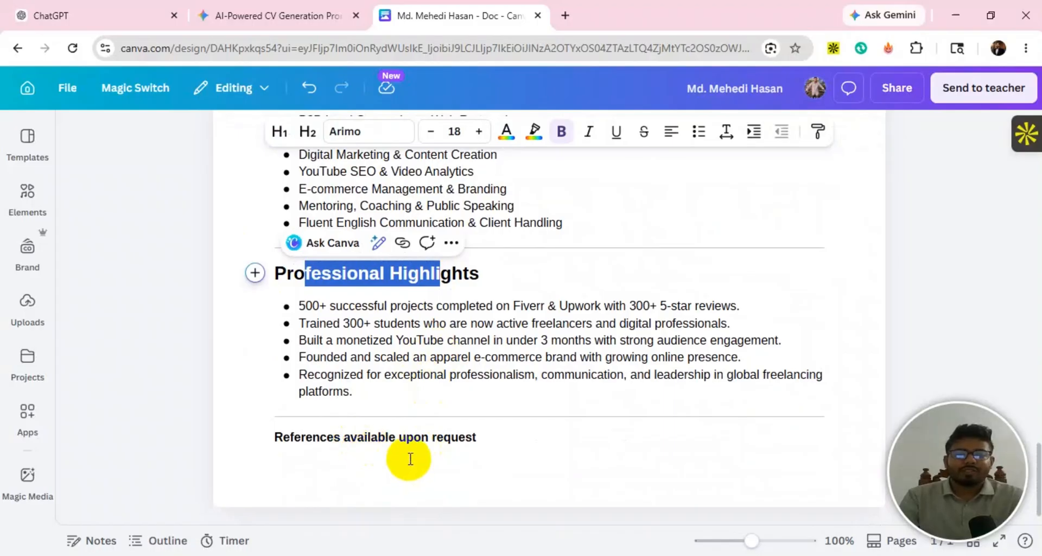
# Delete the "References available upon request" line at the end of the resume and look over the closing sections.
pyautogui.moveTo(481, 437); pyautogui.dragTo(280, 437)
pyautogui.press('BackSpace')
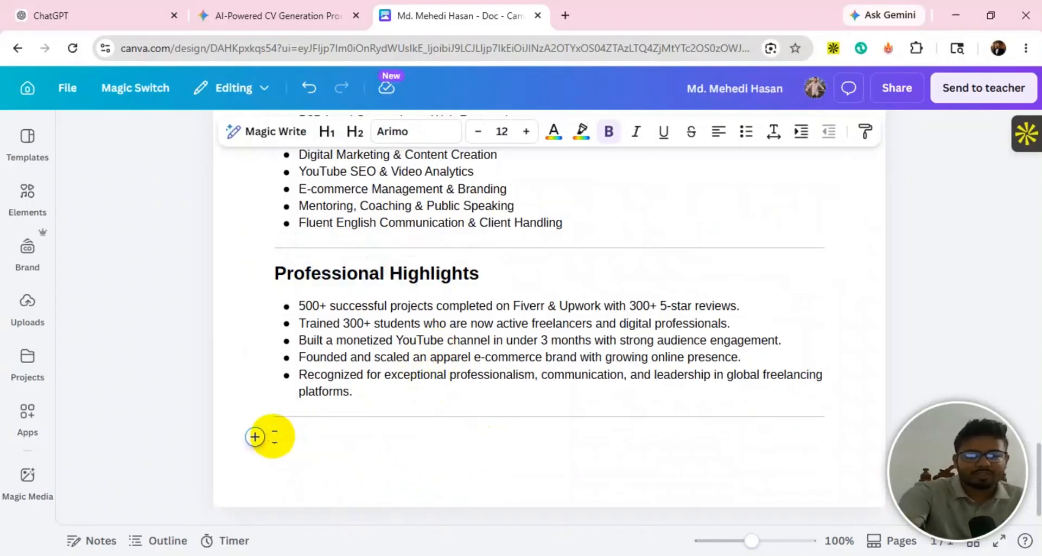
pyautogui.scroll(4, 465, 377)
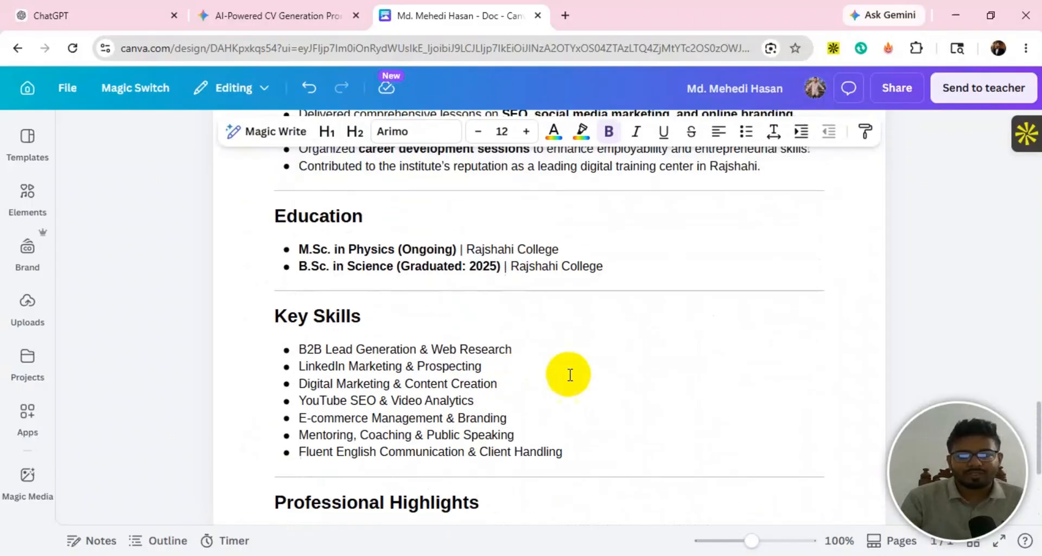
pyautogui.scroll(-1, 586, 374)
pyautogui.scroll(-3, 597, 372)
pyautogui.scroll(8, 612, 325)
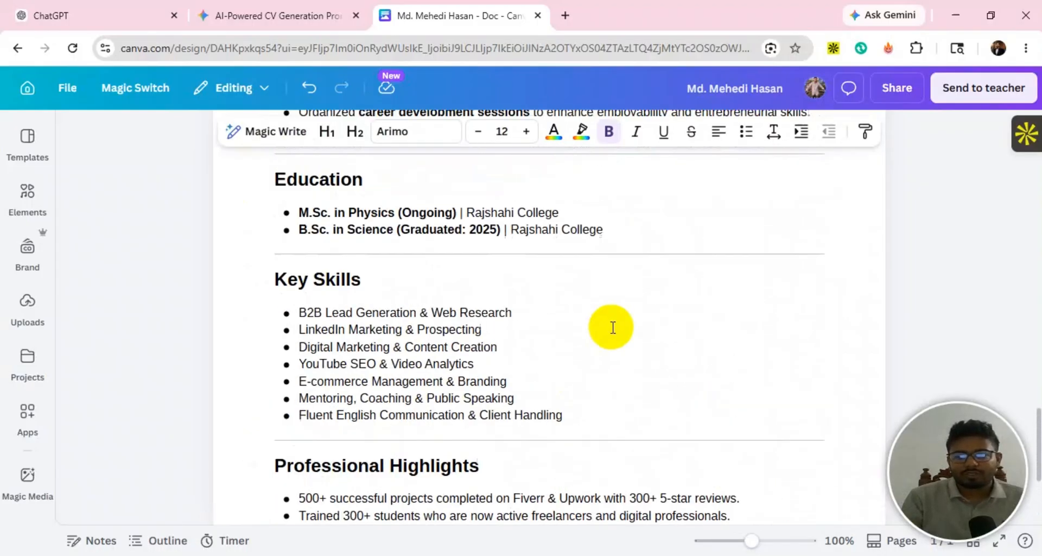
# Download the finished resume from Canva as a PDF Standard file with A4 page size.
pyautogui.click(895, 90)
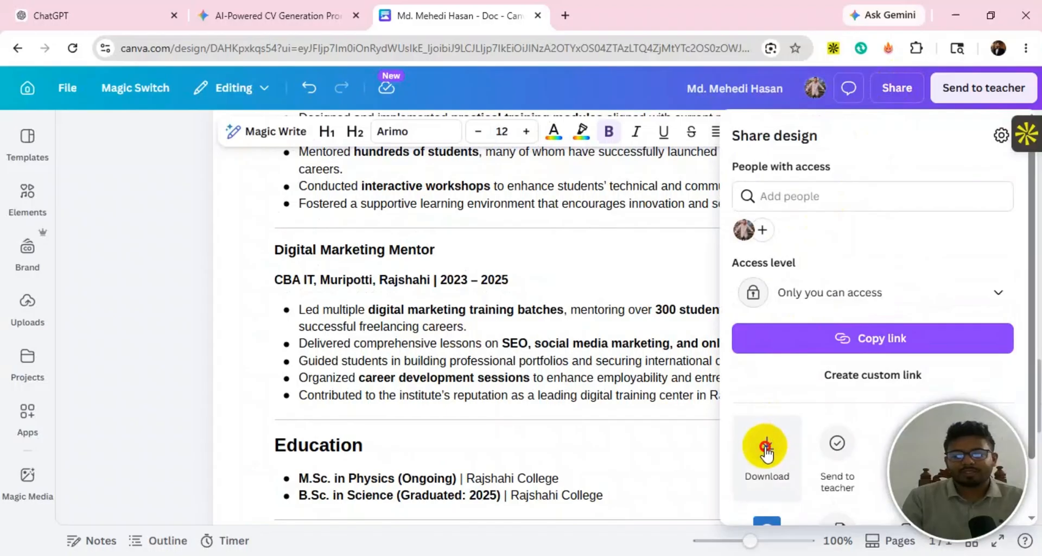
pyautogui.click(766, 450)
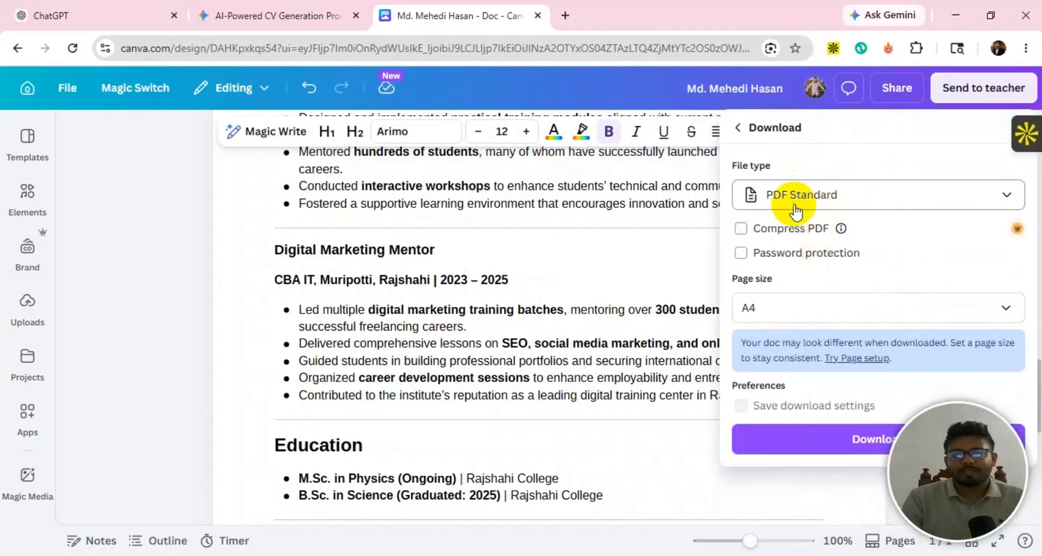
pyautogui.click(795, 437)
pyautogui.click(793, 440)
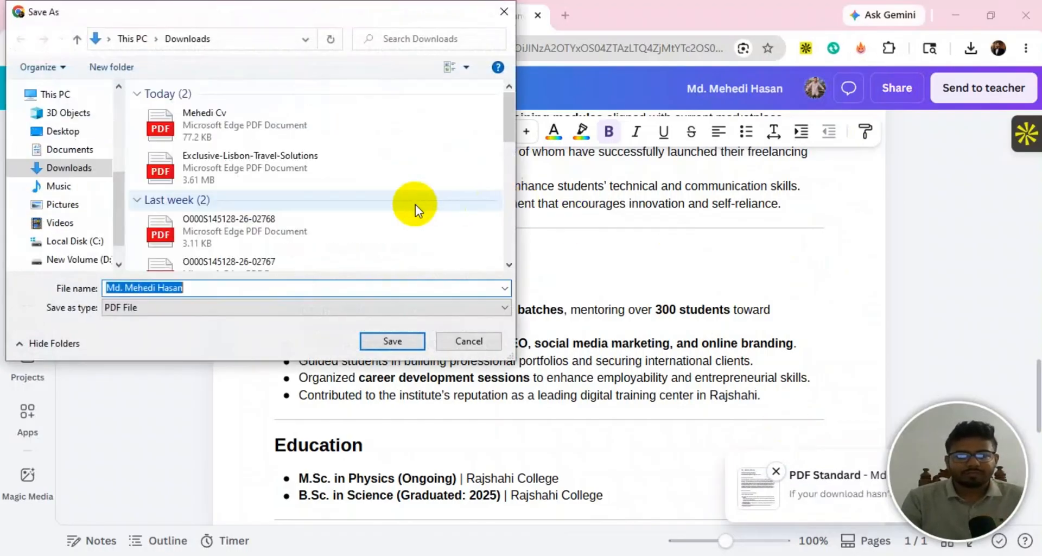
# Save the resume PDF under its suggested name on drive D: in Advance it platfrom > Class list > Class Video.
pyautogui.click(78, 259)
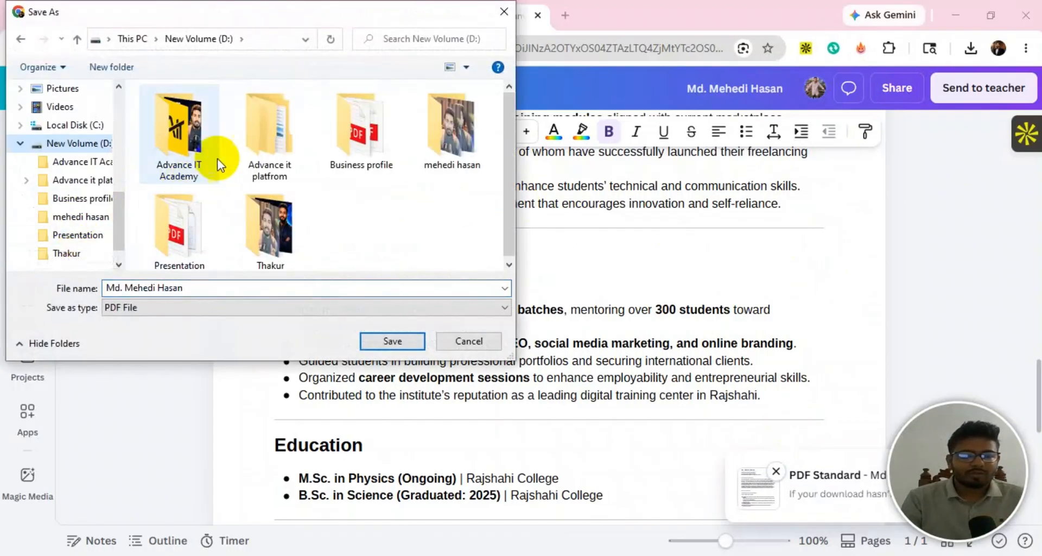
pyautogui.doubleClick(236, 137)
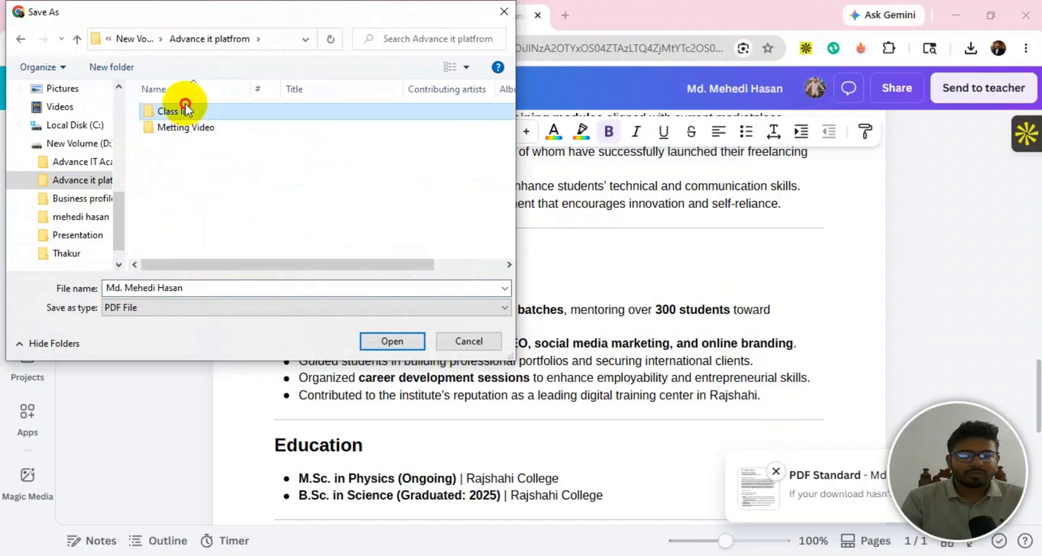
pyautogui.doubleClick(181, 111)
pyautogui.doubleClick(215, 133)
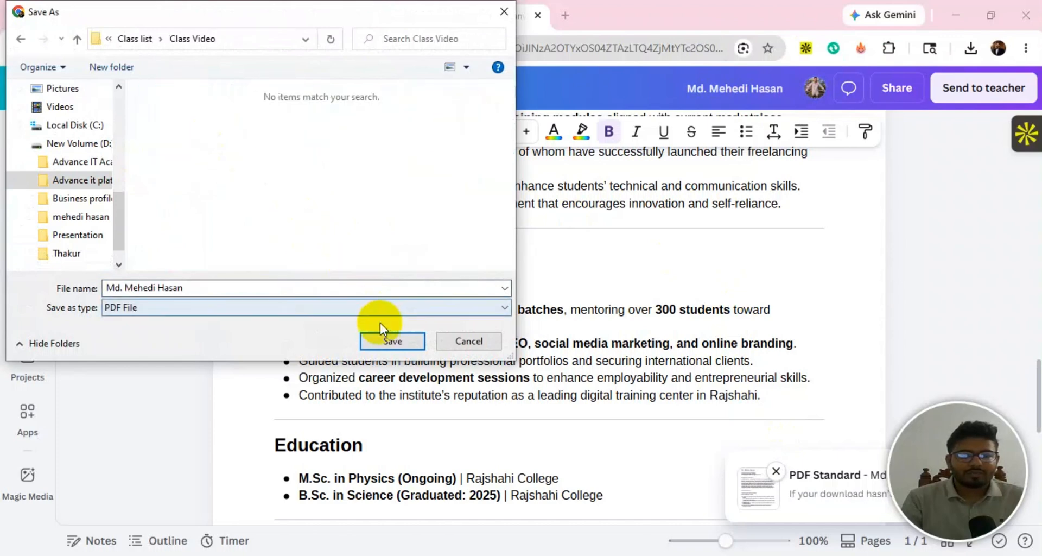
pyautogui.click(392, 340)
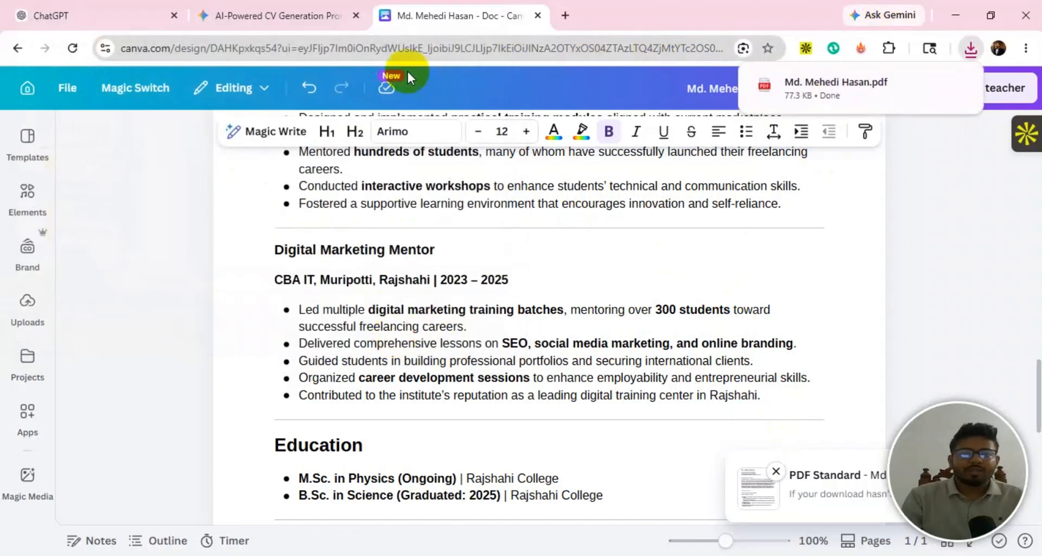
# Switch to ChatGPT, submit the copied professional resume writer prompt and skim the resume as it is generated.
pyautogui.click(125, 12)
pyautogui.click(328, 292)
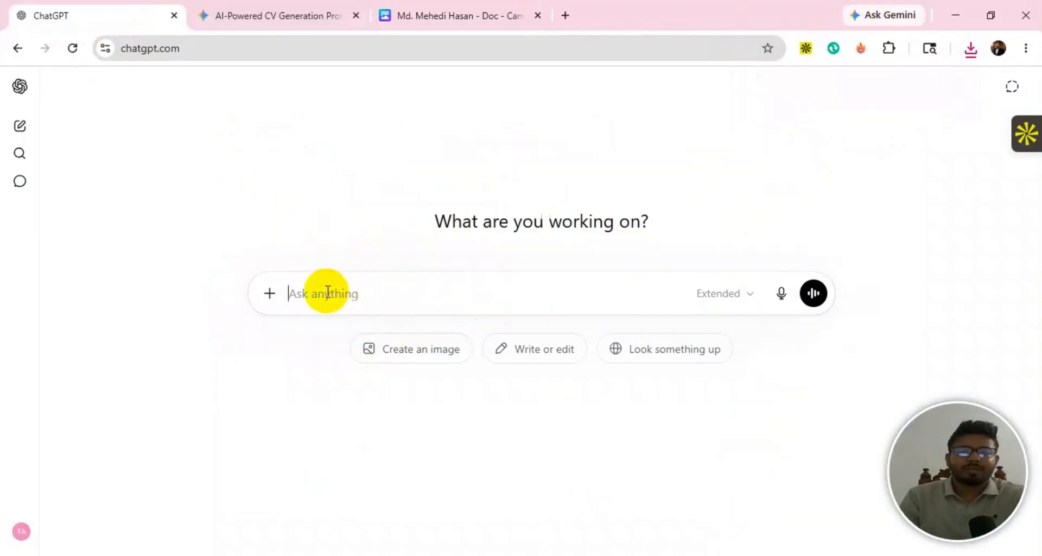
pyautogui.hotkey('ctrl', 'v')
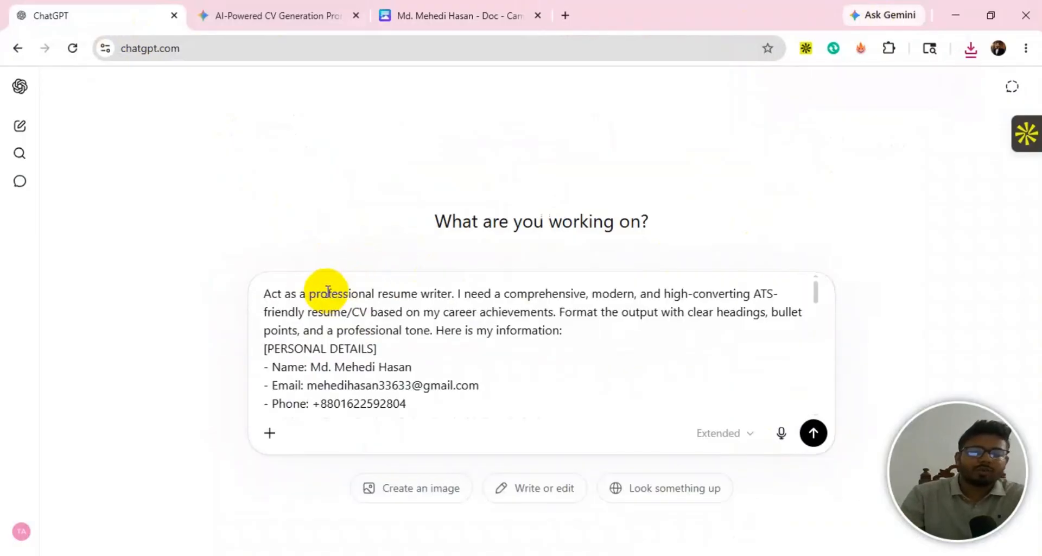
pyautogui.click(814, 434)
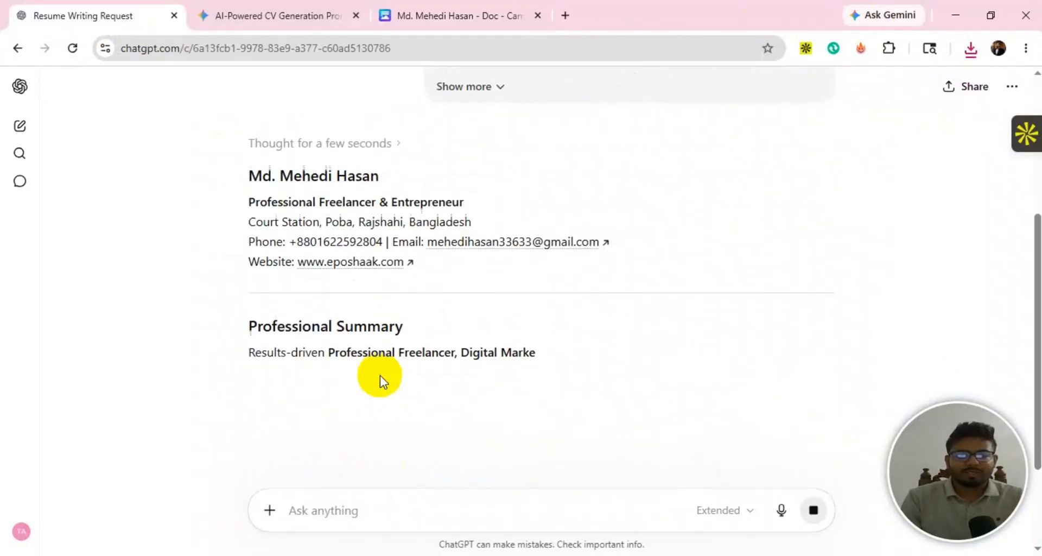
pyautogui.scroll(4, 383, 367)
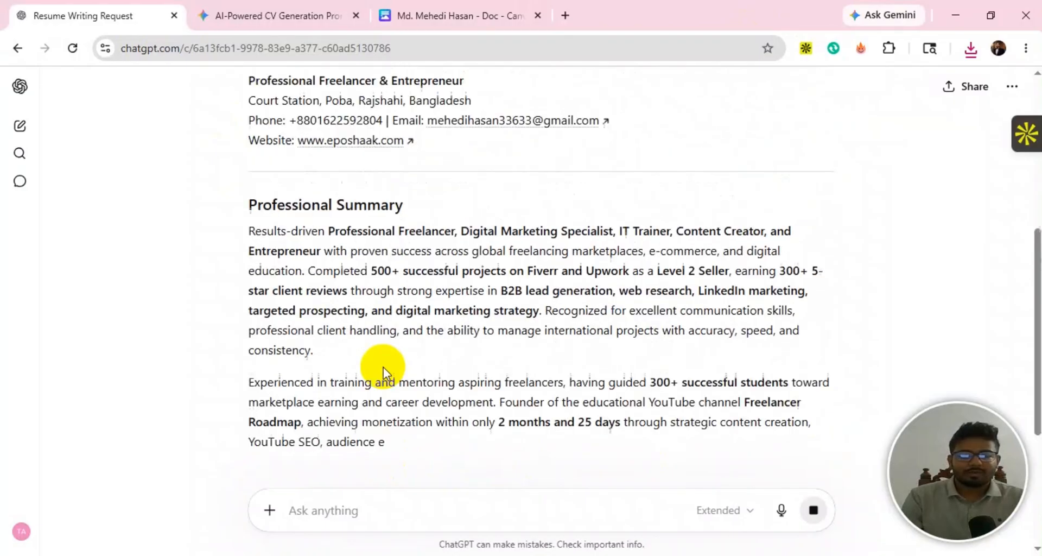
pyautogui.scroll(-6, 367, 343)
pyautogui.scroll(-10, 369, 346)
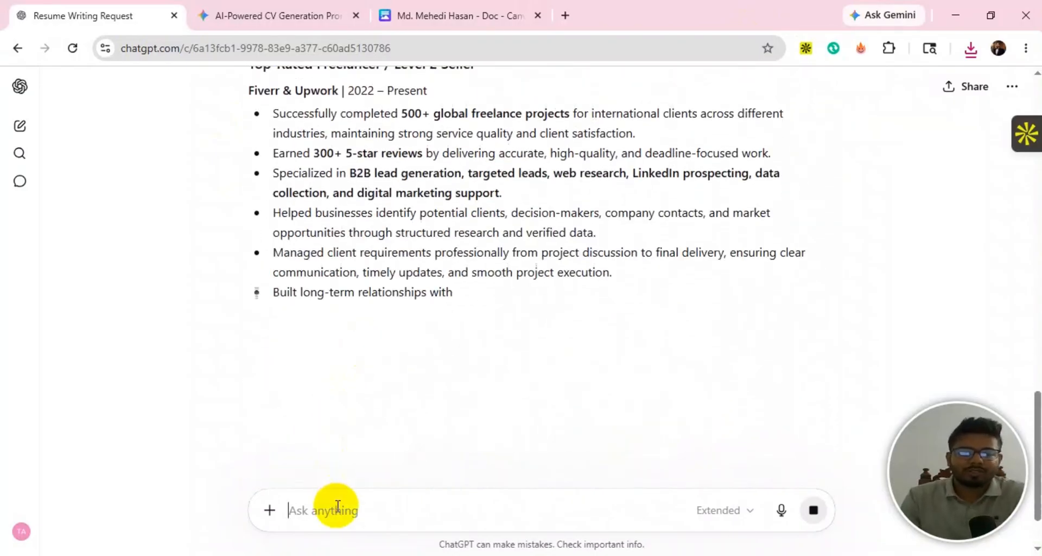
# Send ChatGPT the follow-up "give me in pdf with my image" with a personal photo from drive D: attached.
pyautogui.write('gi')
pyautogui.write('bve')
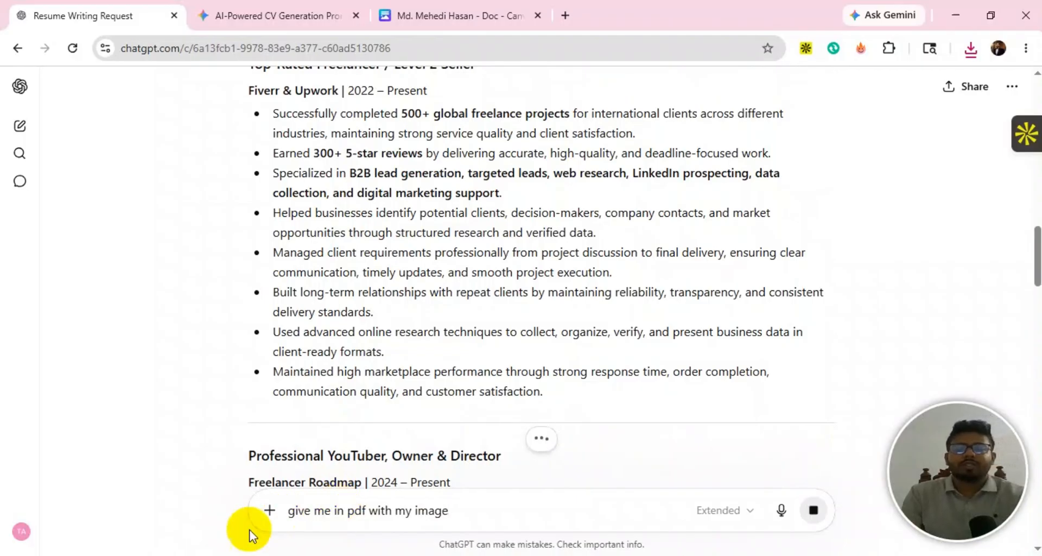
pyautogui.click(269, 511)
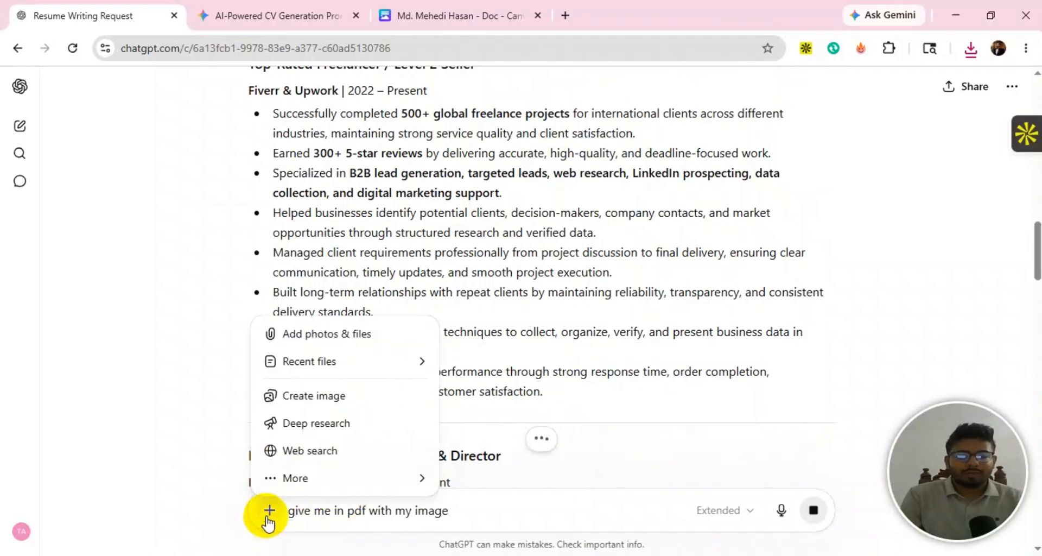
pyautogui.click(325, 337)
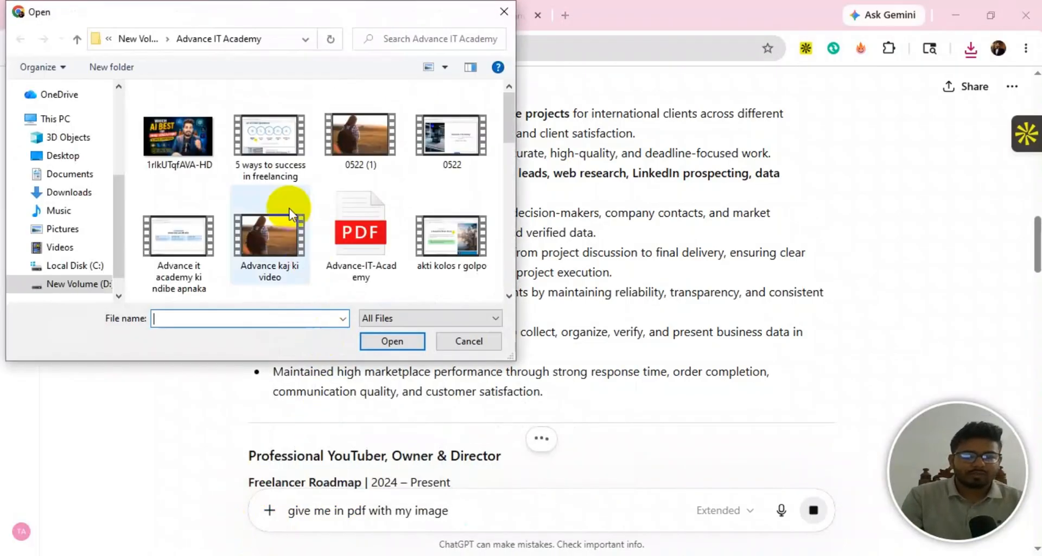
pyautogui.scroll(-3, 255, 174)
pyautogui.scroll(-3, 269, 174)
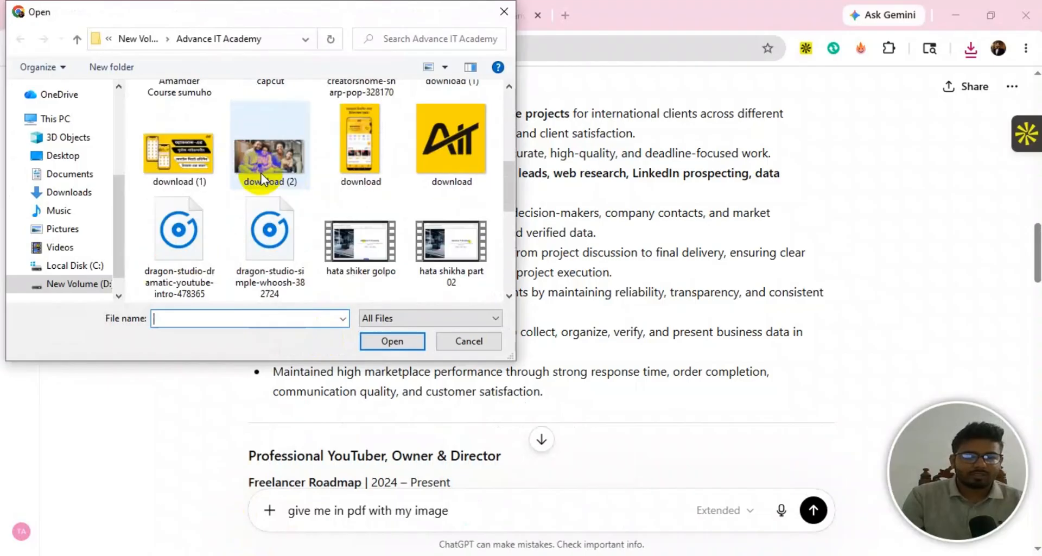
pyautogui.click(62, 283)
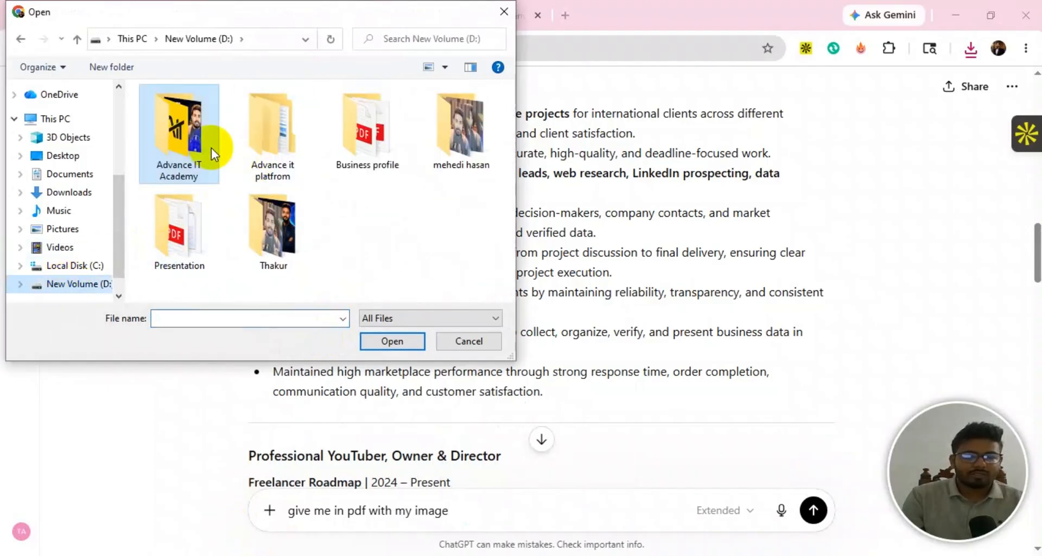
pyautogui.doubleClick(197, 150)
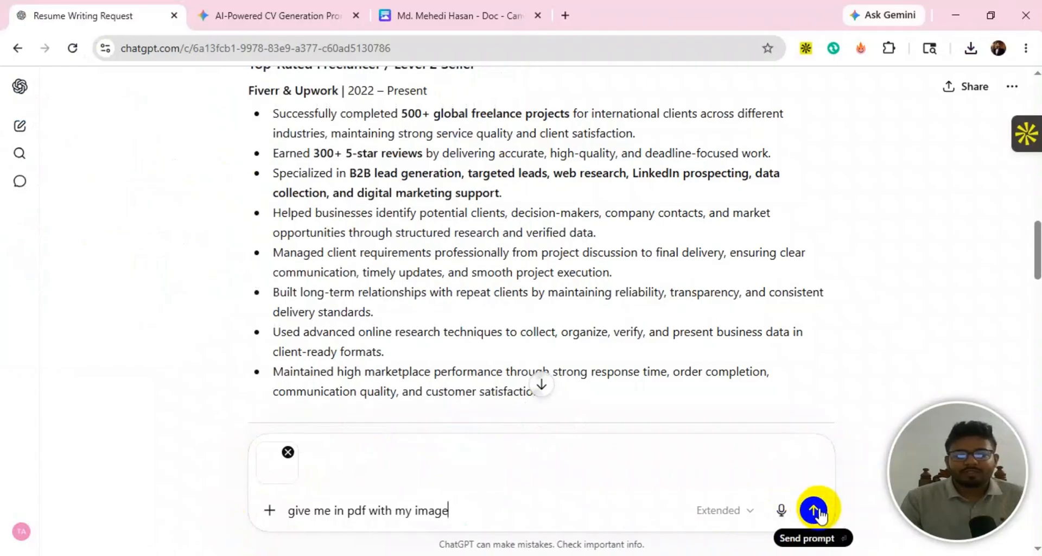
pyautogui.click(815, 510)
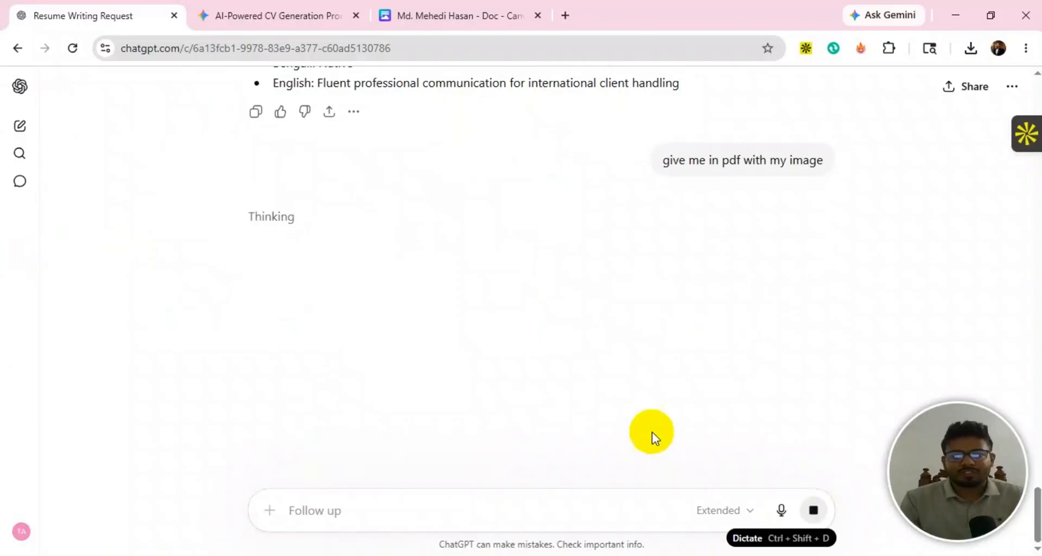
# Download ChatGPT's resume PDF with photo into the Class Video folder and open the saved file.
pyautogui.scroll(5, 608, 415)
pyautogui.scroll(-2, 457, 353)
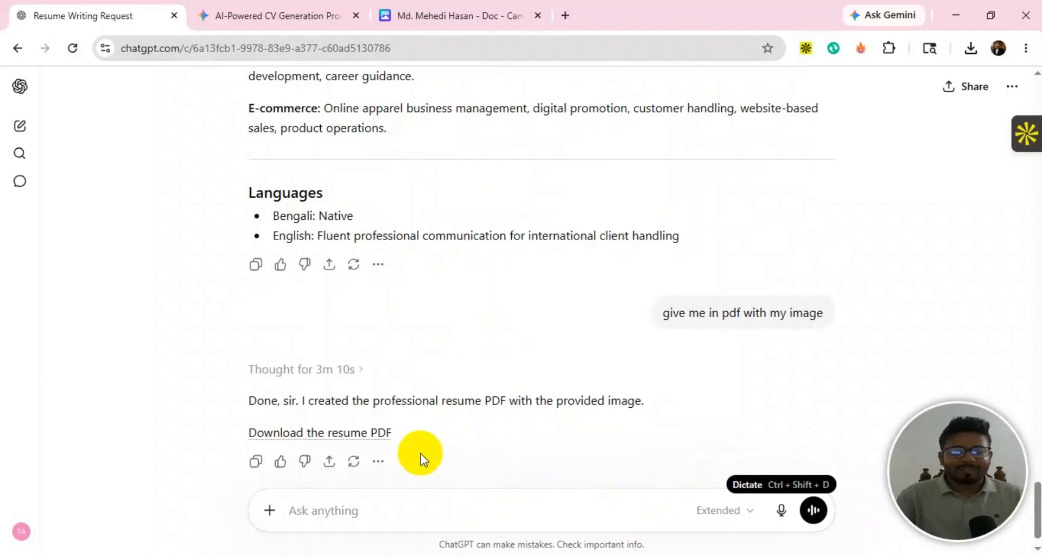
pyautogui.click(358, 434)
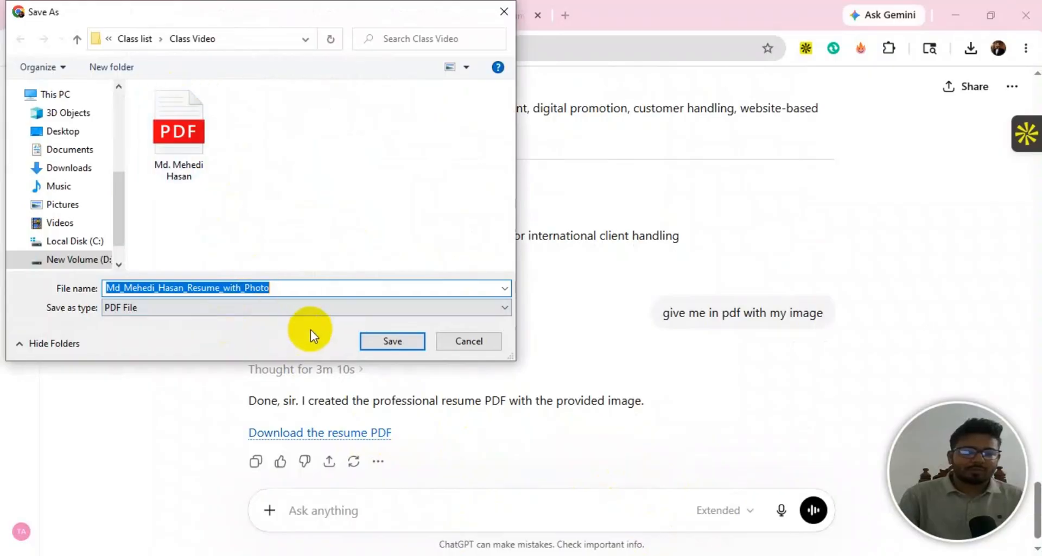
pyautogui.click(402, 337)
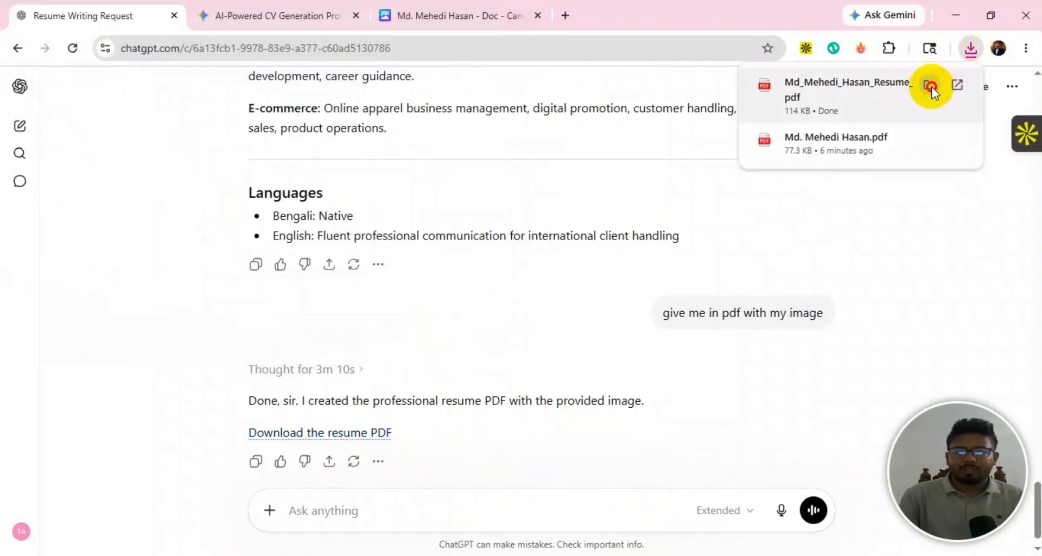
pyautogui.click(930, 84)
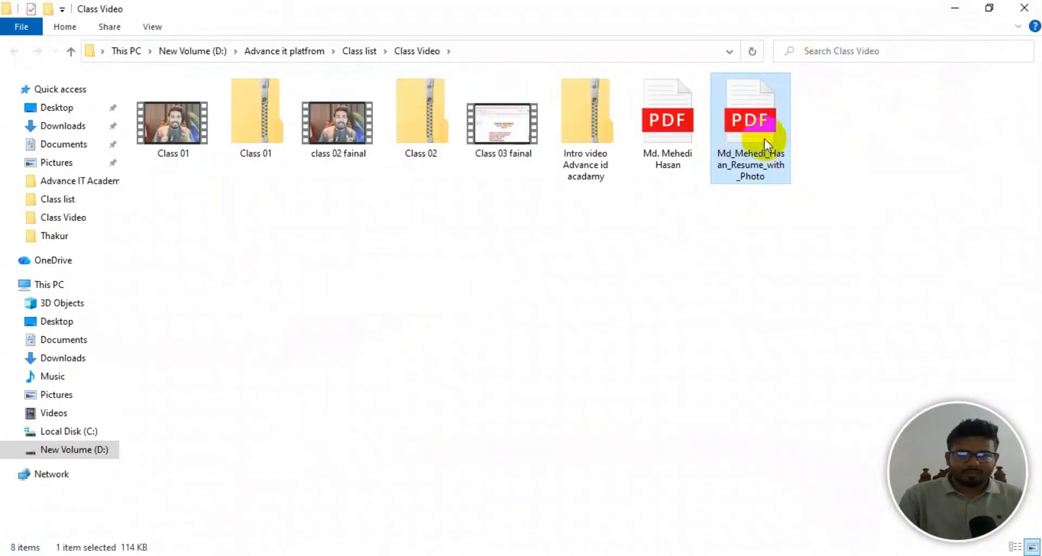
pyautogui.doubleClick(764, 139)
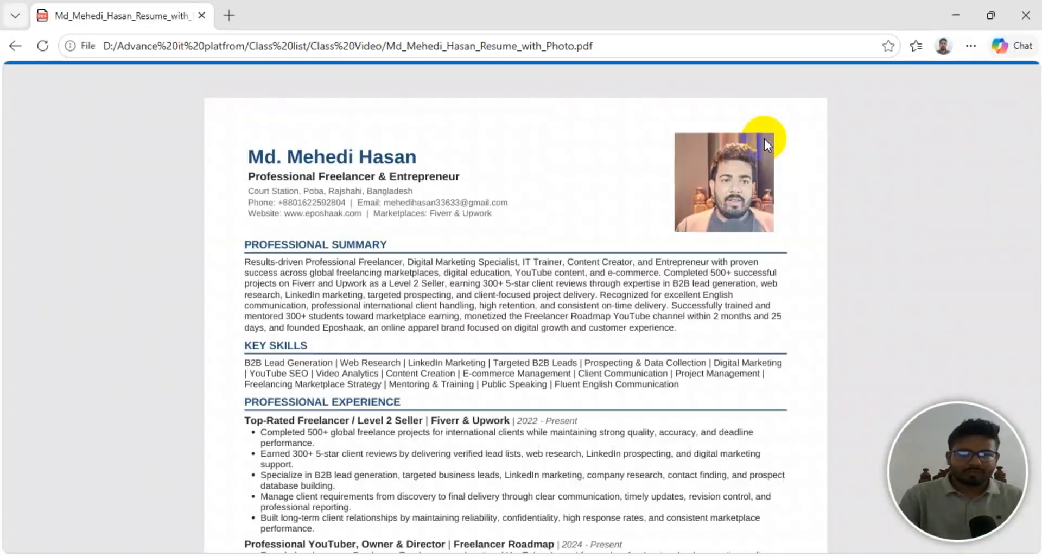
# Examine both pages of the ChatGPT resume PDF, from the photo header and summary to the Tools & Platforms section.
pyautogui.scroll(-8, 633, 197)
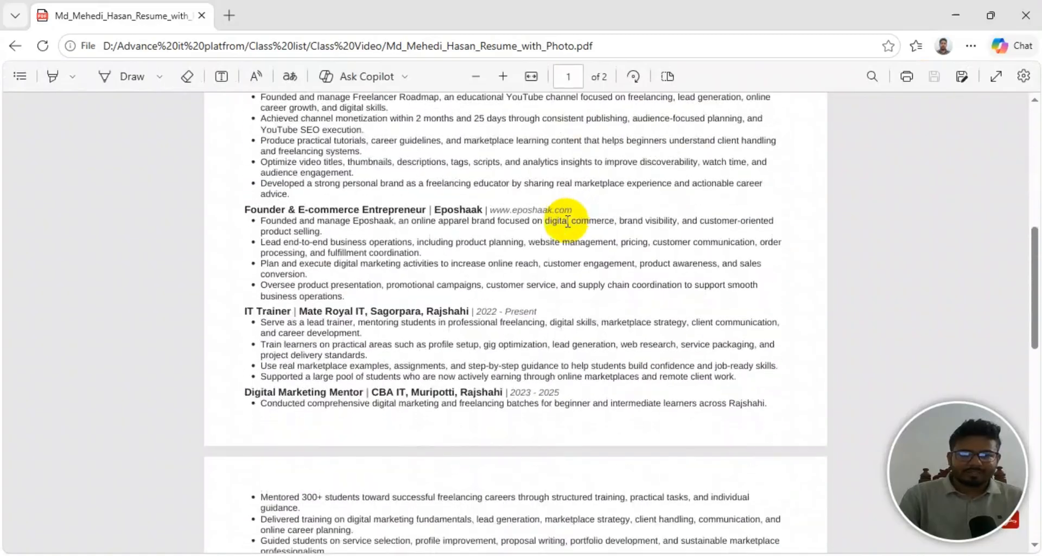
pyautogui.scroll(-10, 568, 222)
pyautogui.scroll(5, 567, 221)
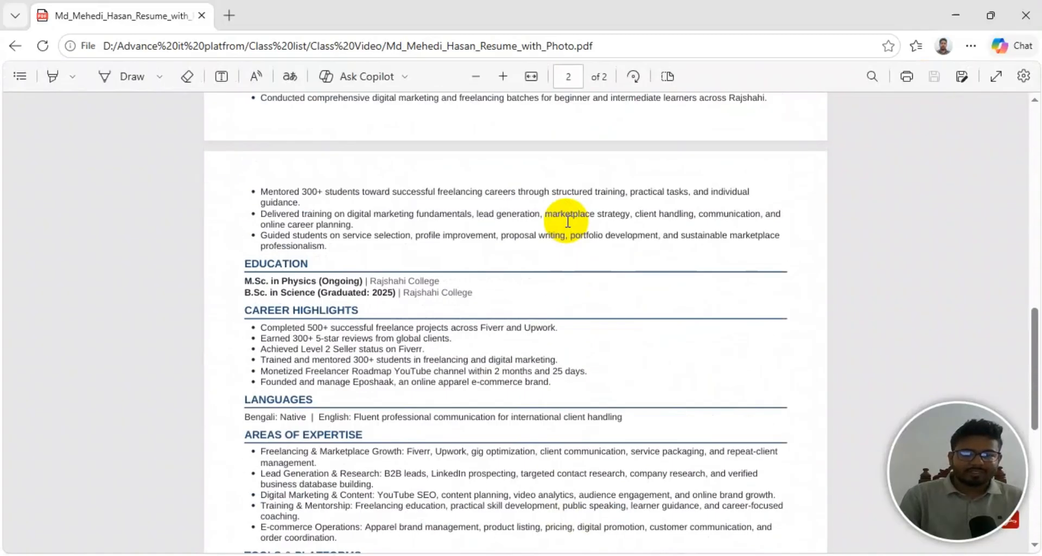
pyautogui.scroll(5, 568, 221)
pyautogui.scroll(8, 568, 221)
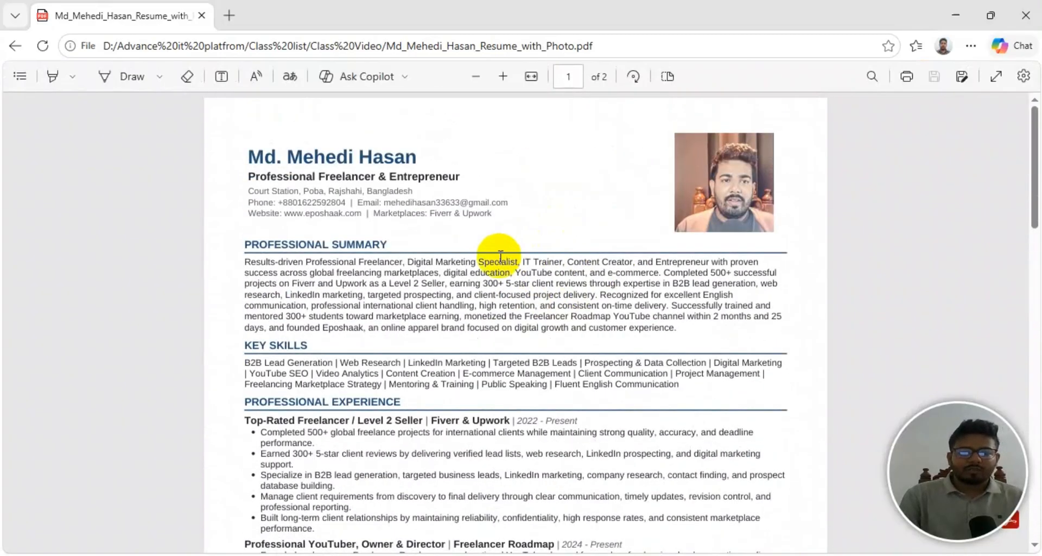
pyautogui.scroll(-1, 622, 235)
pyautogui.scroll(2, 619, 235)
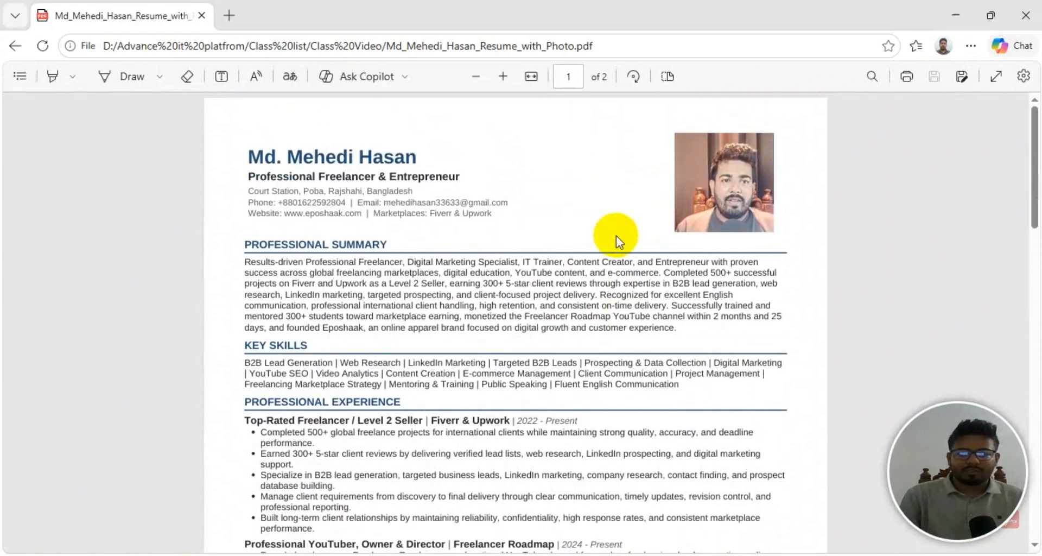
pyautogui.scroll(-6, 617, 235)
pyautogui.scroll(-15, 616, 235)
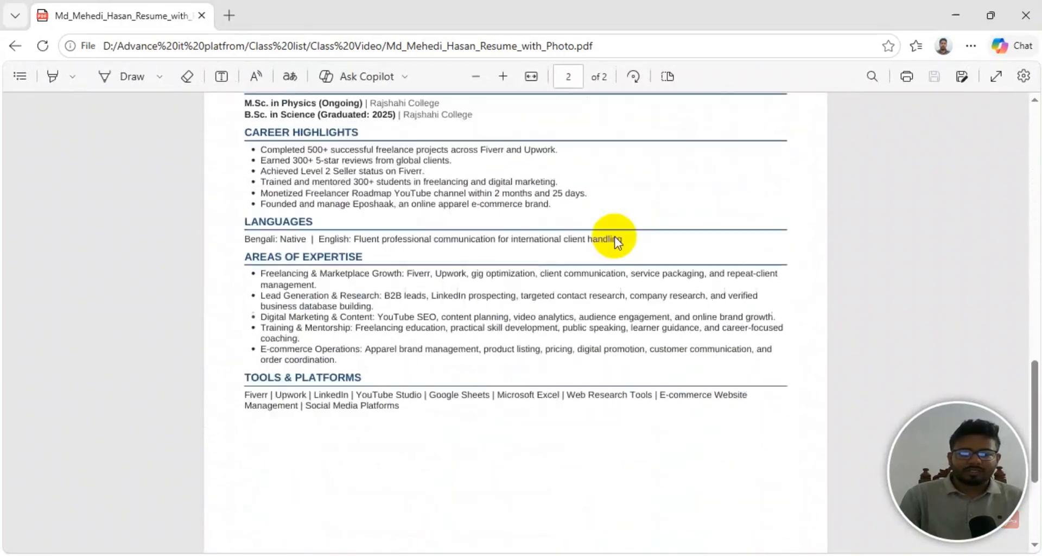
pyautogui.scroll(5, 615, 237)
pyautogui.scroll(12, 616, 237)
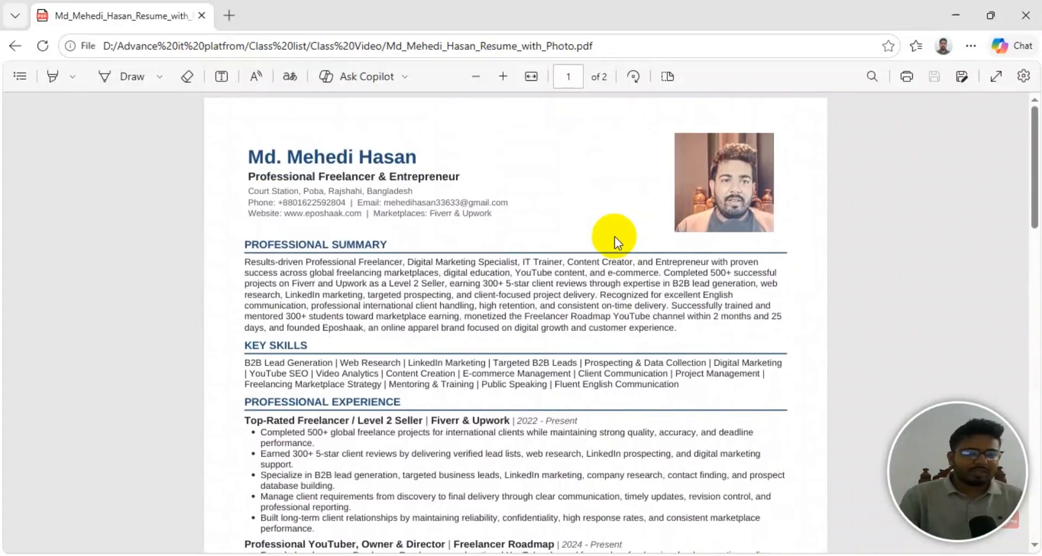
# Open the Canva-made resume PDF from the Class Video folder and skim its pages for comparison.
pyautogui.click(955, 15)
pyautogui.doubleClick(667, 141)
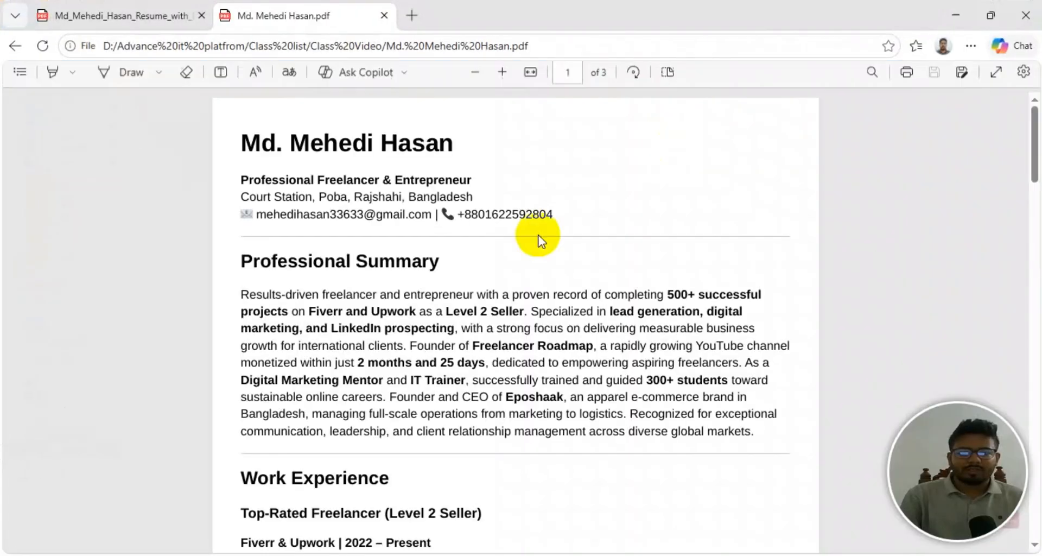
pyautogui.scroll(-15, 538, 238)
pyautogui.scroll(-15, 536, 240)
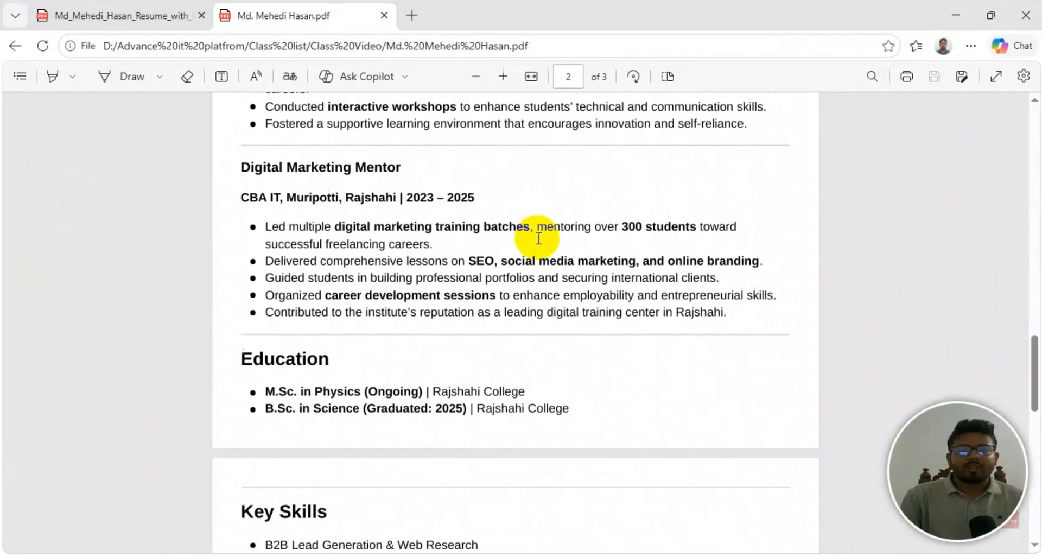
pyautogui.scroll(20, 545, 239)
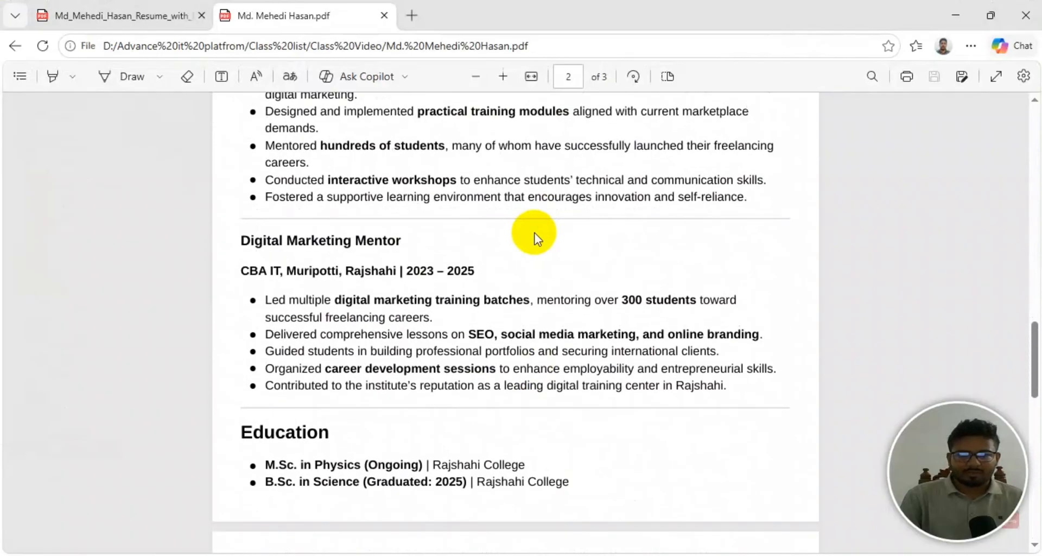